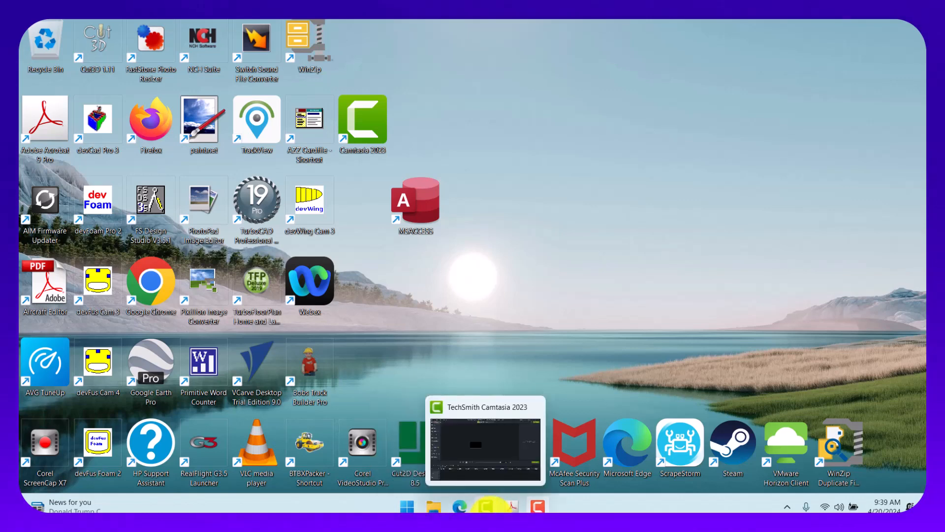
Step: Examine the field names, types and descriptions in Appendix A of the import instructions PDF in Adobe Acrobat
left_click(513, 505)
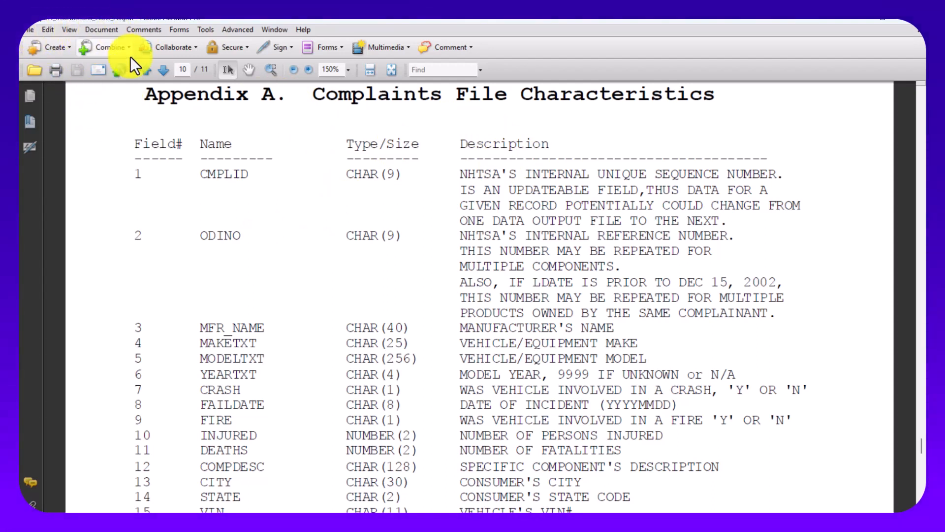
scroll(428, 320, "down", 3)
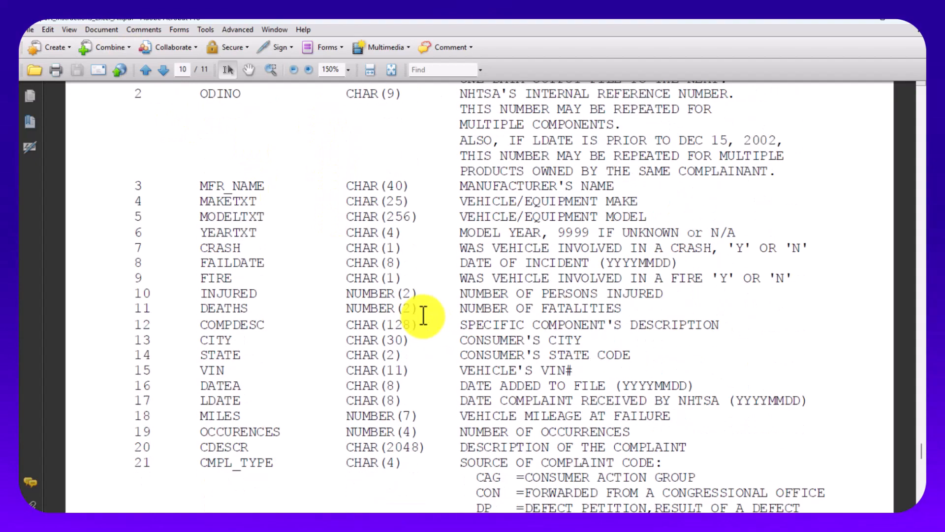
scroll(422, 312, "up", 3)
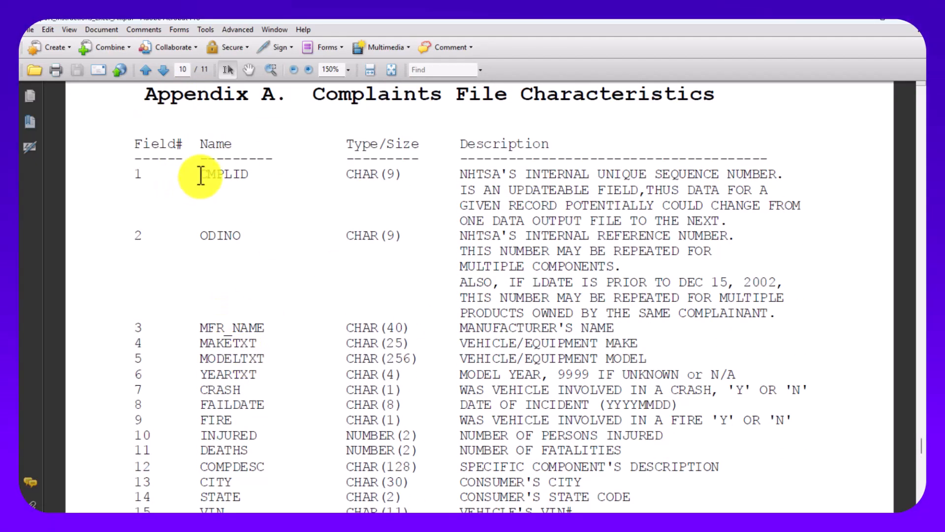
left_click_drag(130, 168, 226, 173)
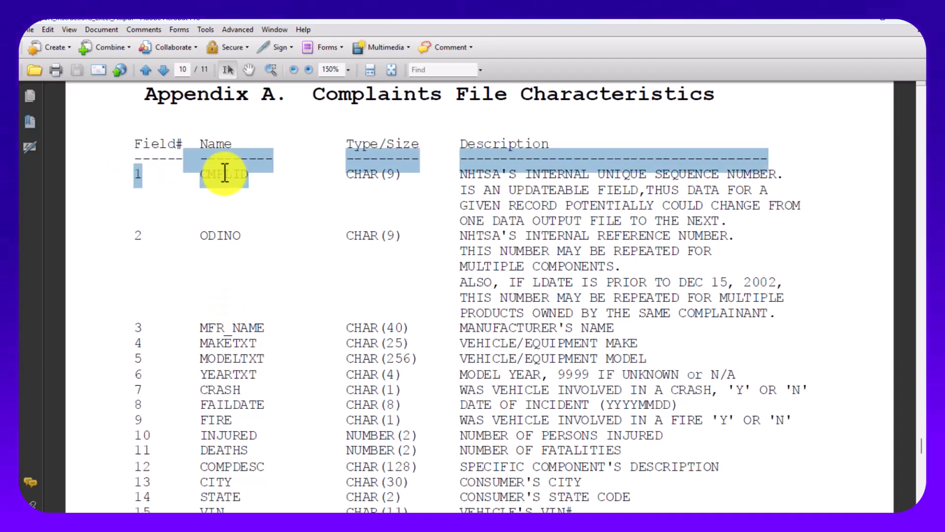
left_click(224, 174)
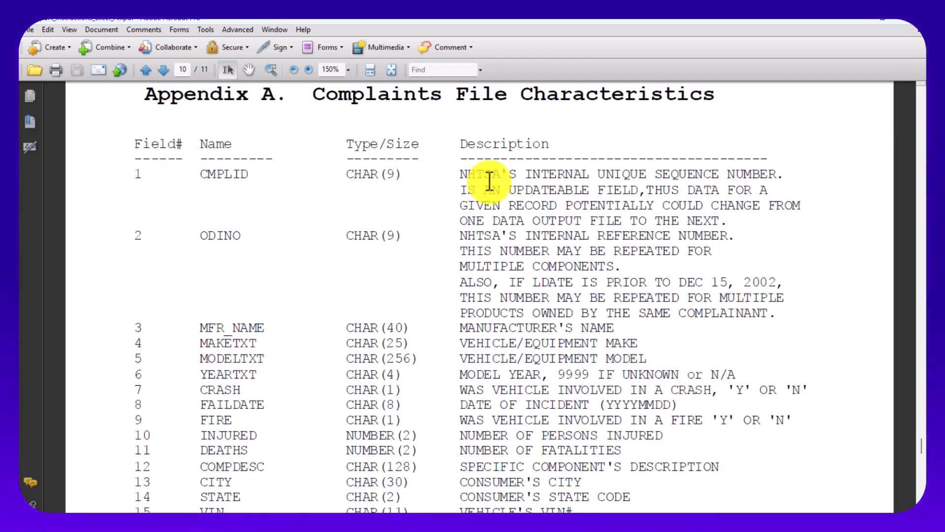
scroll(539, 221, "down", 1)
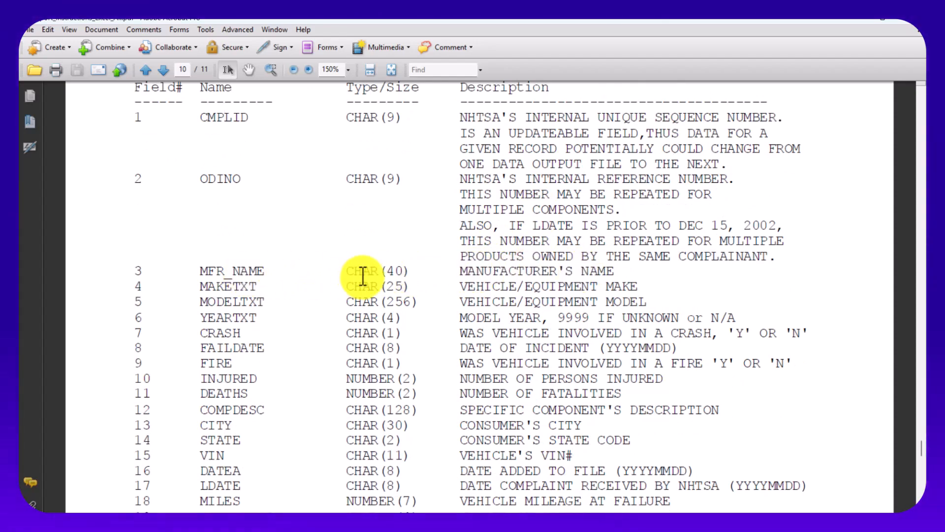
scroll(361, 273, "down", 1)
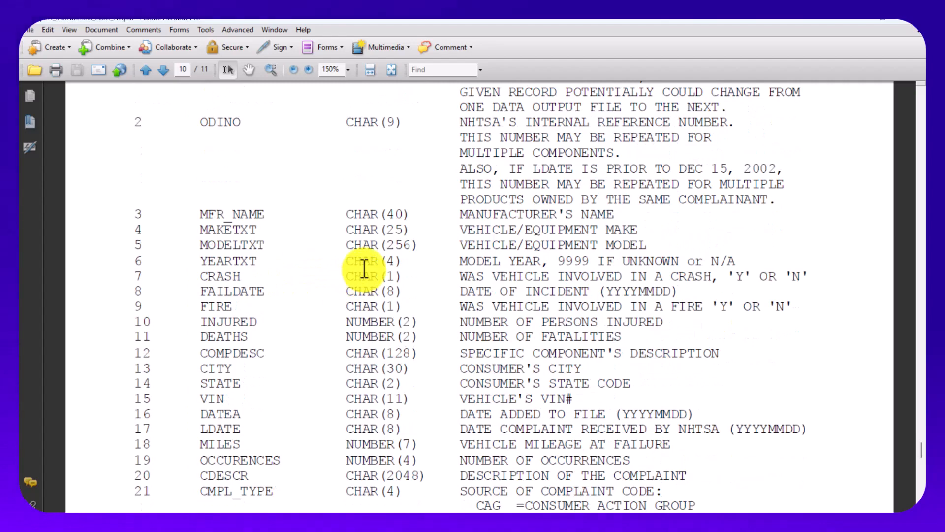
scroll(363, 268, "up", 1)
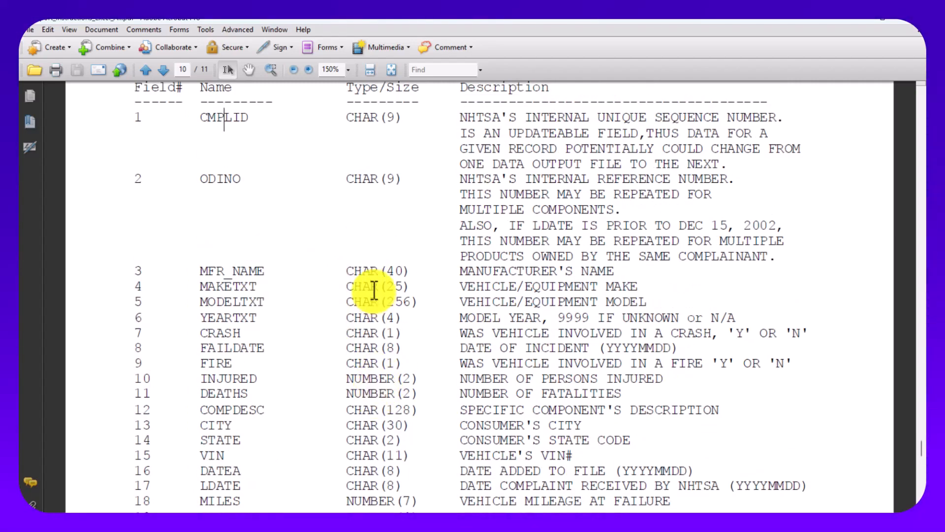
scroll(371, 273, "up", 1)
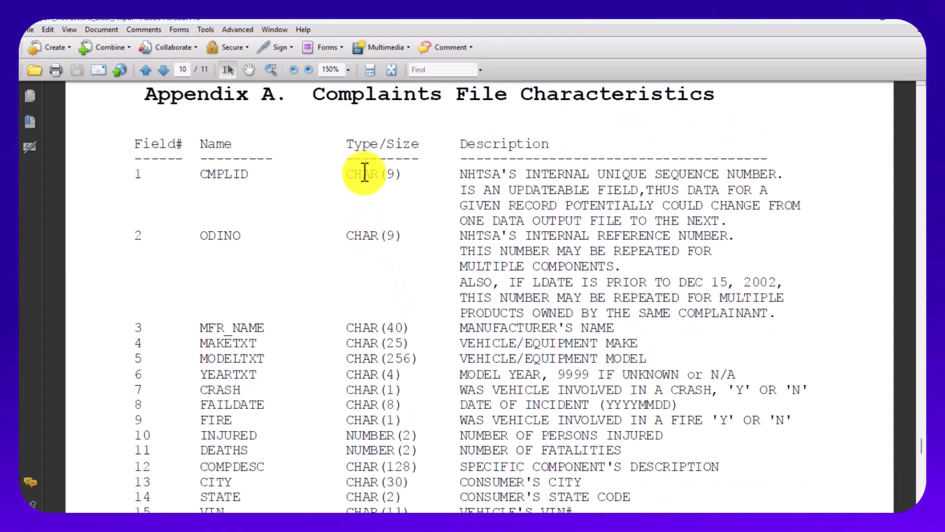
scroll(359, 200, "down", 3)
scroll(344, 285, "down", 1)
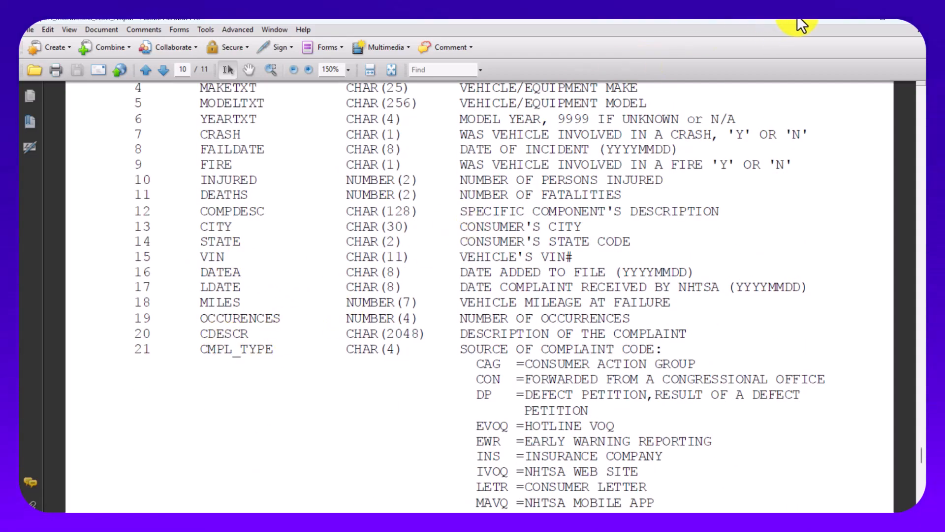
left_click(859, 20)
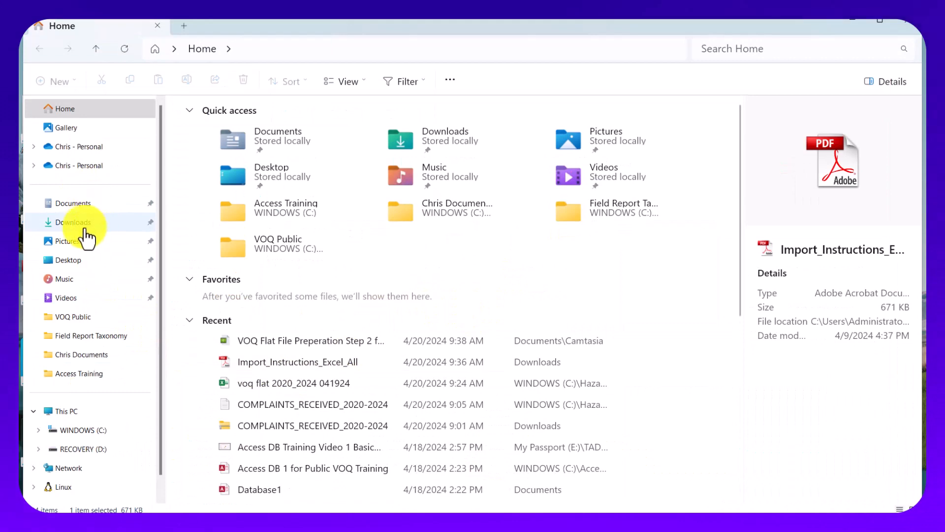
Step: Open the COMPLAINTS_RECEIVED_2020-2024 zip archive from the Downloads folder in File Explorer, accepting the security warning
left_click(93, 226)
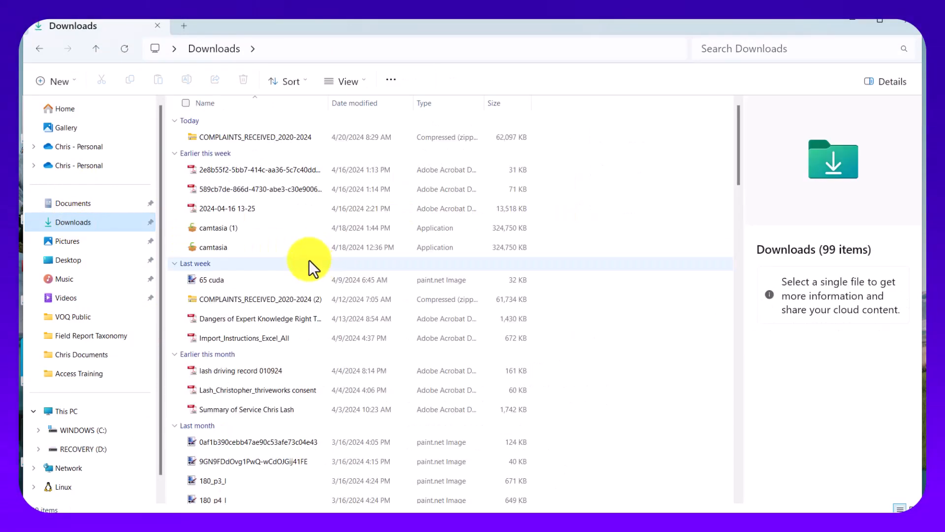
left_click(285, 137)
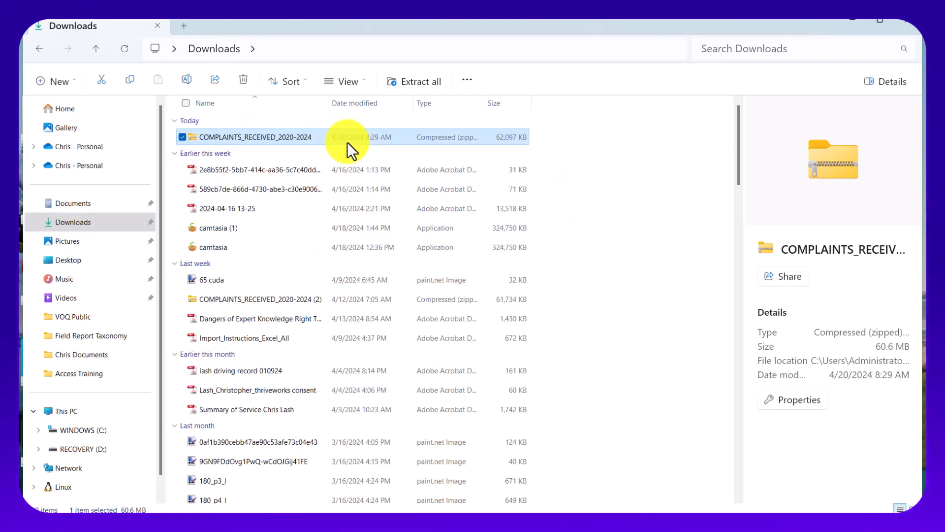
double_click(290, 137)
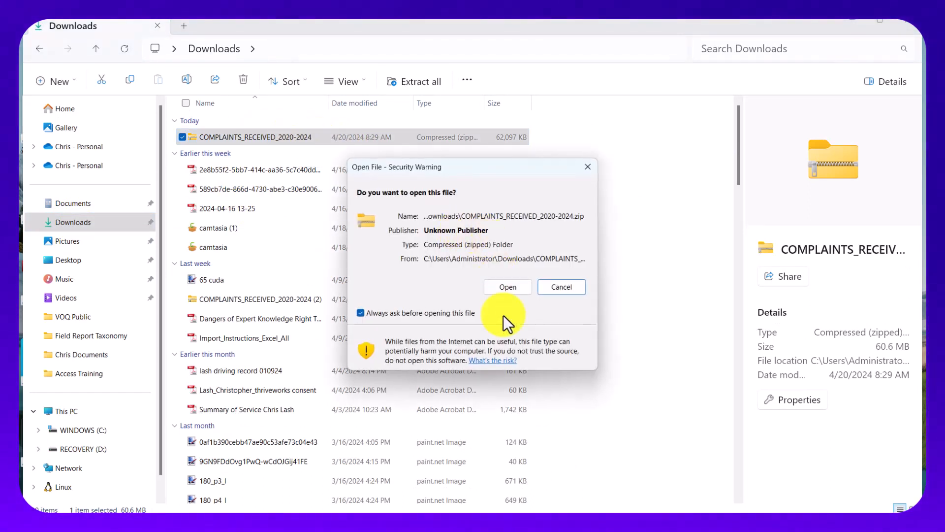
left_click(510, 287)
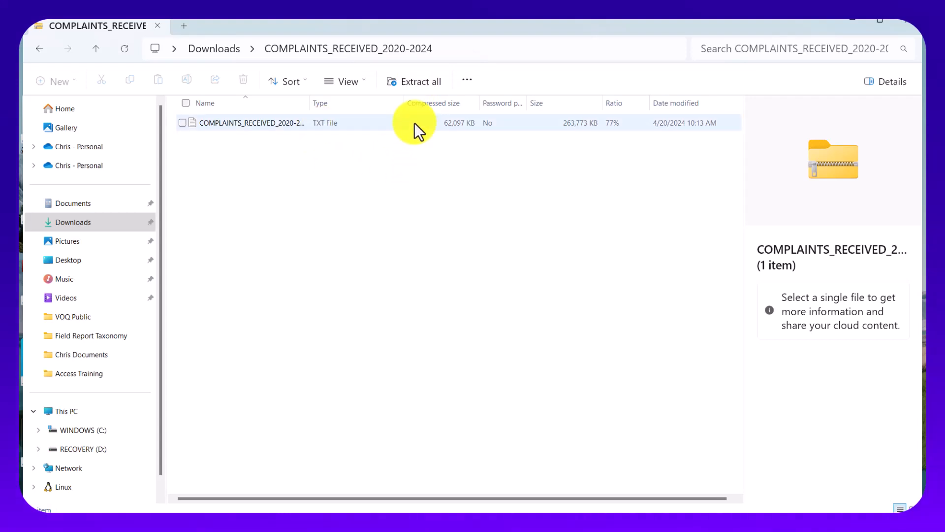
Step: Extract the archive into the VOQ Public folder under Hazard Taxonomy, replacing the existing file of the same name
left_click(413, 85)
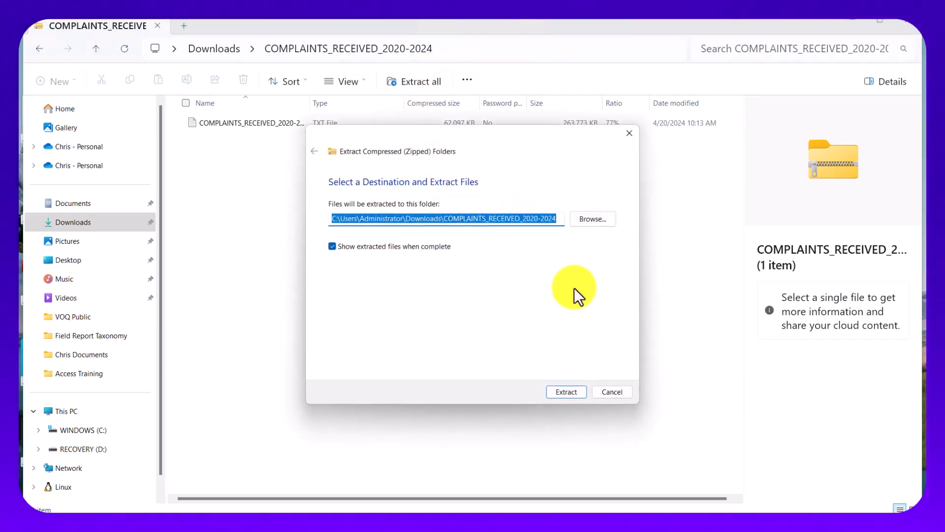
left_click(594, 221)
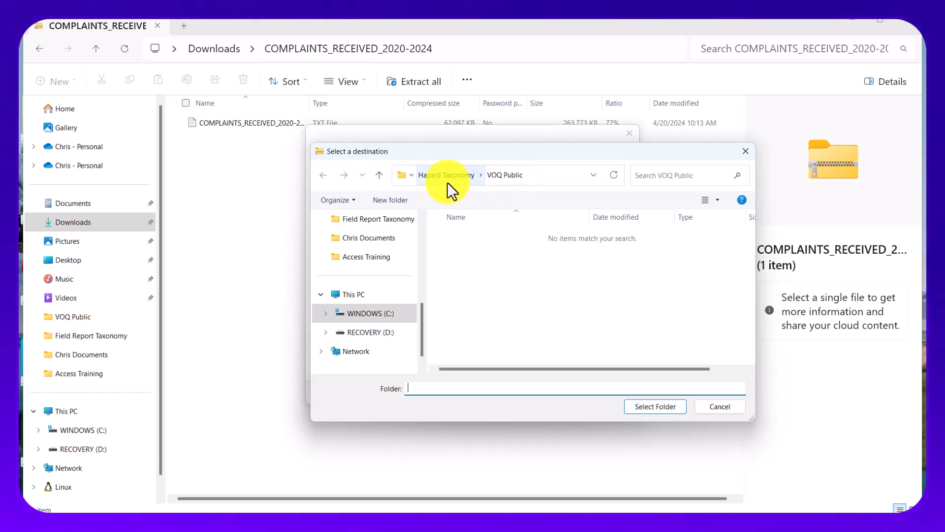
left_click(509, 175)
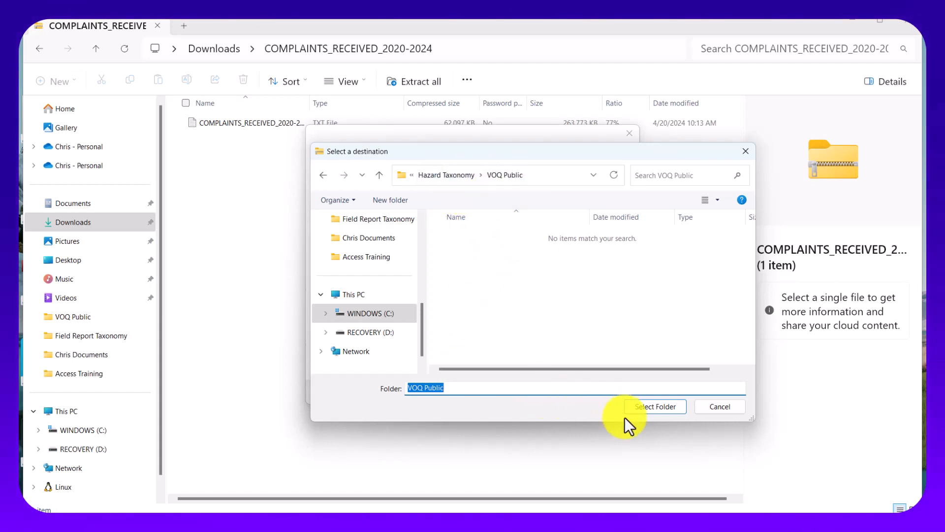
left_click(647, 406)
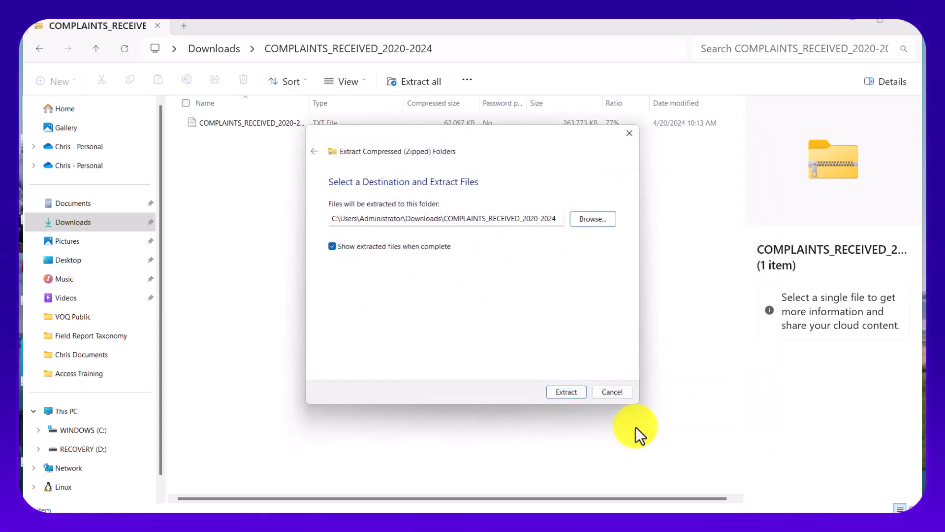
left_click(567, 392)
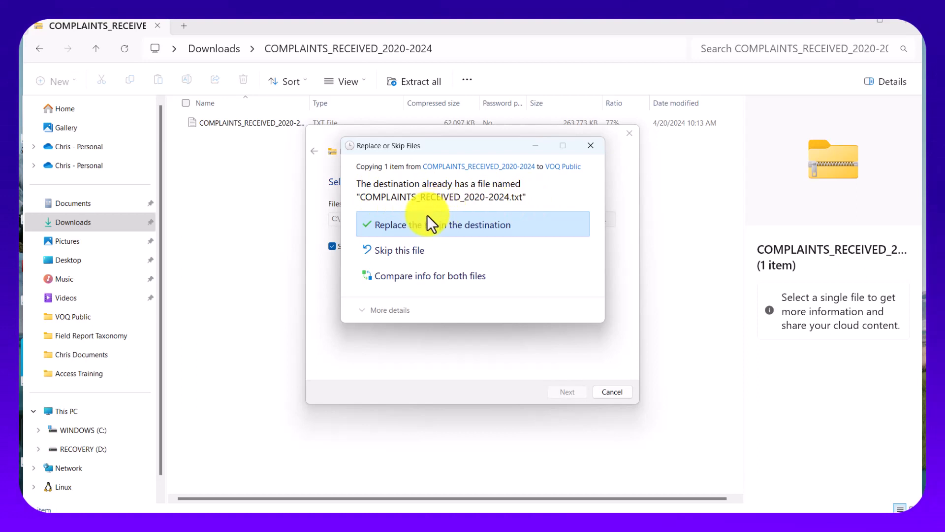
left_click(451, 224)
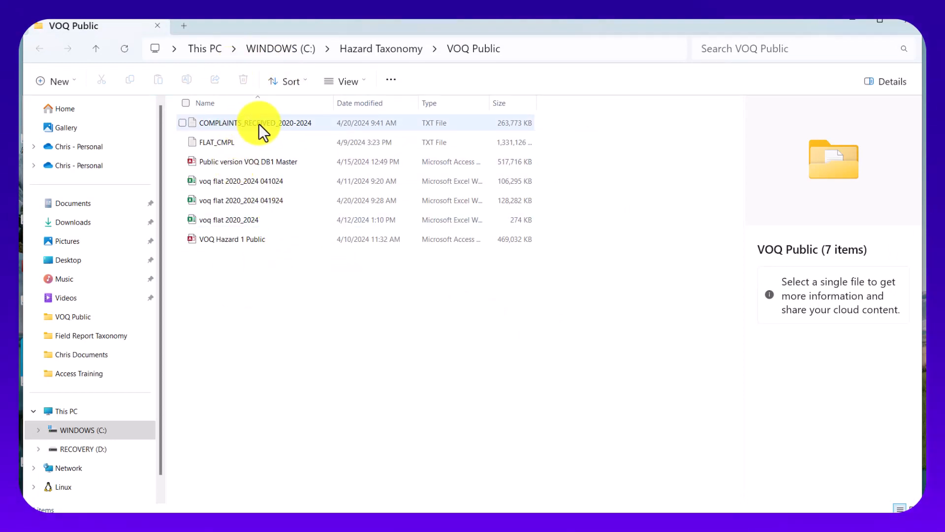
Step: Inspect the raw records of the extracted COMPLAINTS_RECEIVED_2020-2024 text file in Notepad, and return to the desktop
left_click(259, 123)
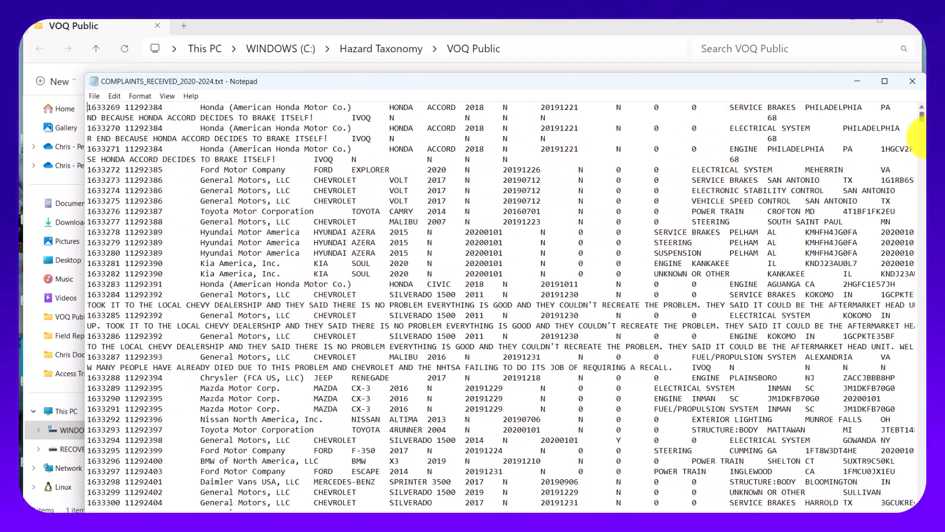
left_click(913, 81)
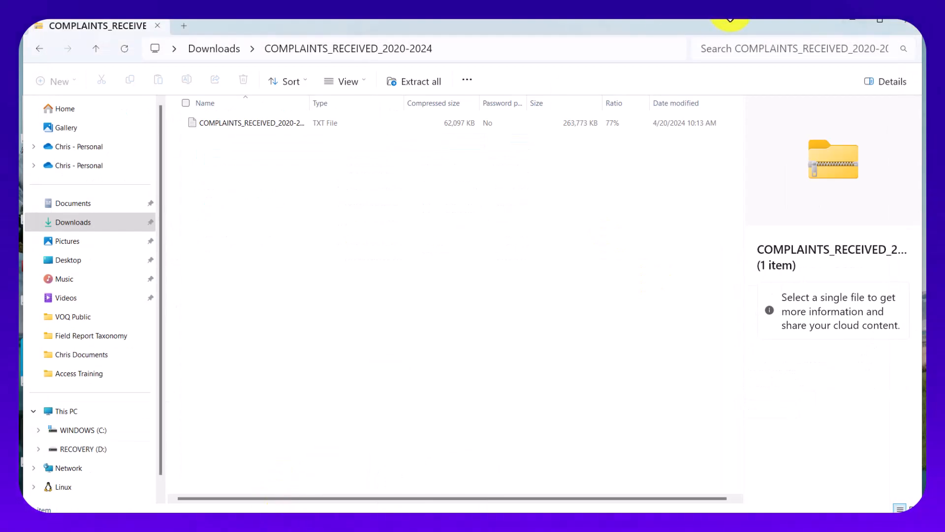
left_click(852, 22)
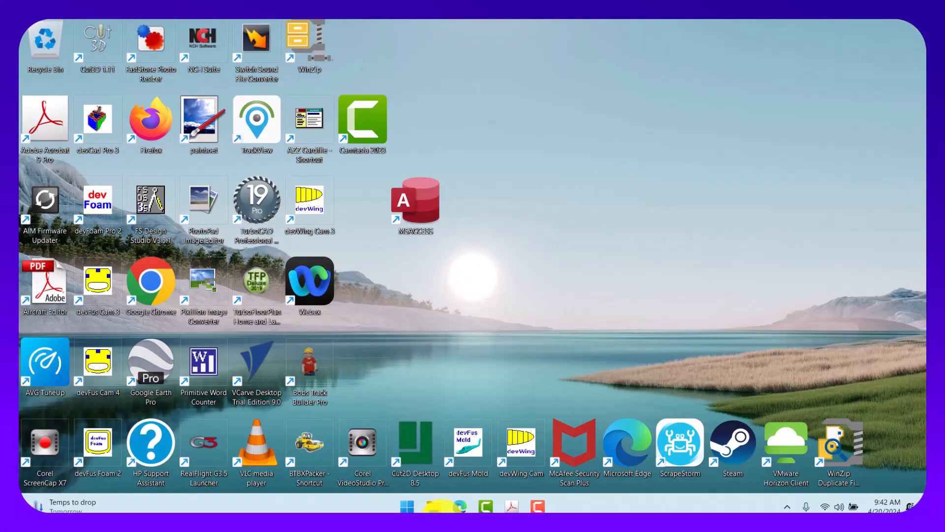
Step: Launch Excel and create a blank workbook
left_click(406, 507)
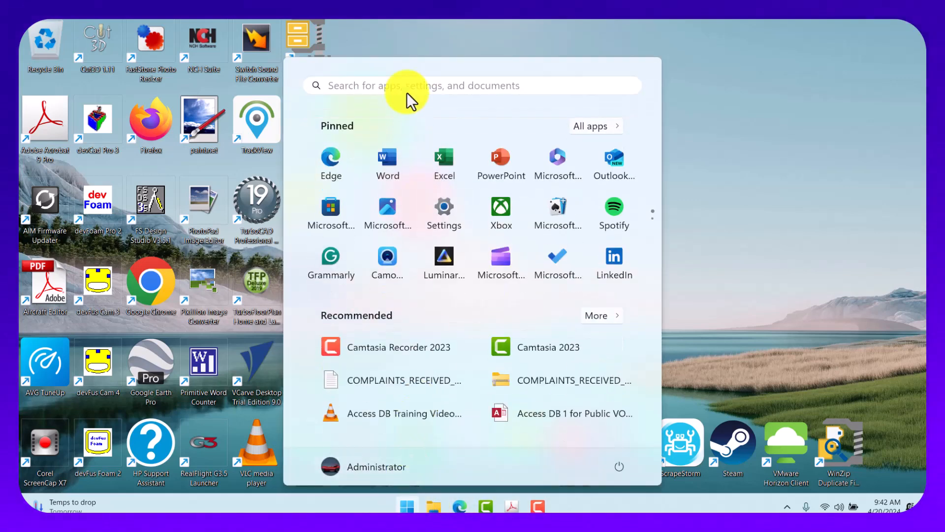
left_click(448, 161)
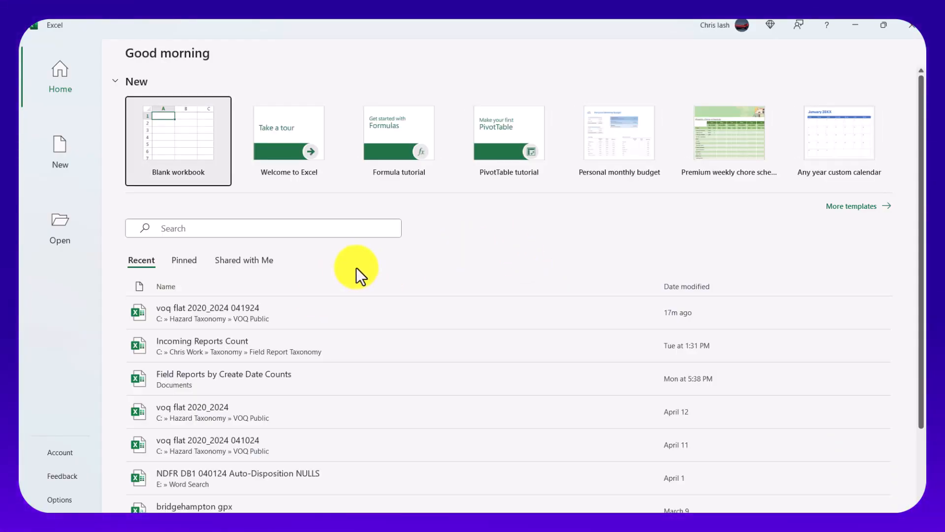
left_click(179, 146)
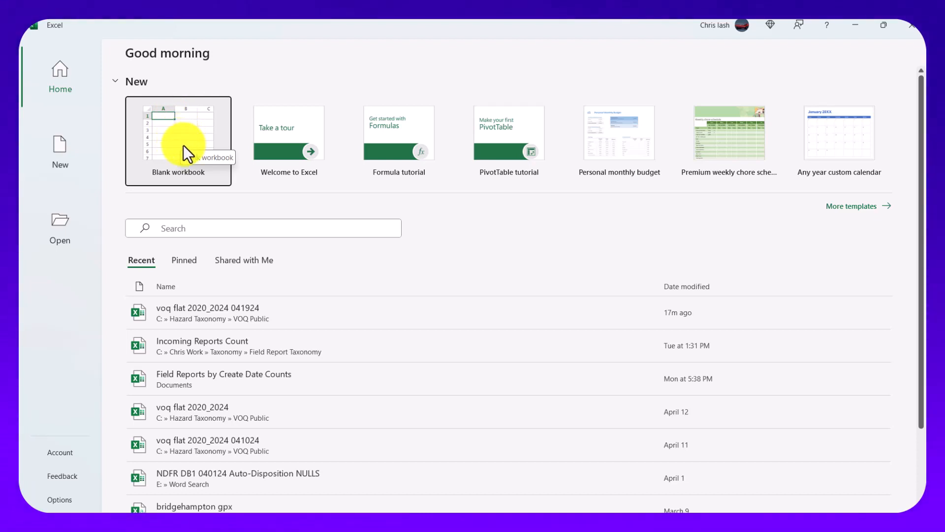
left_click(190, 136)
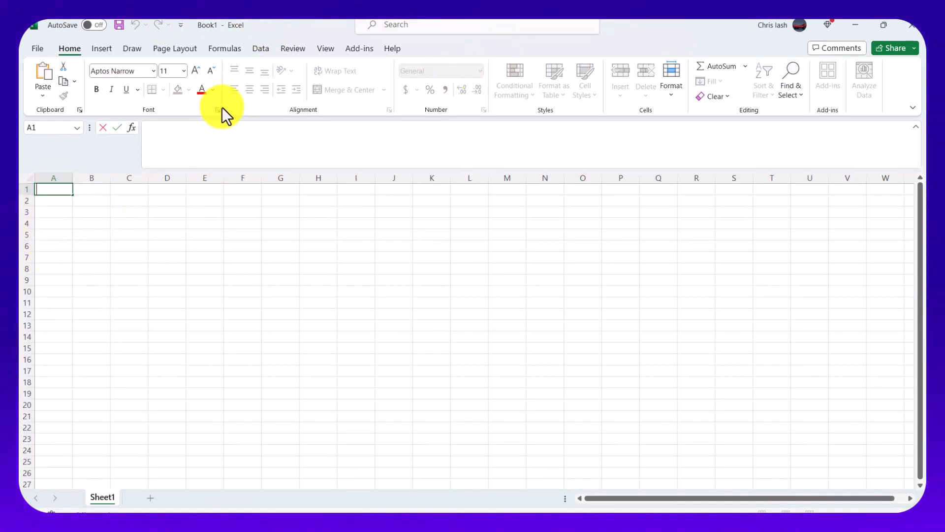
Step: Start a Text/CSV import at cell A1 using the COMPLAINTS_RECEIVED_2020-2024 text file from the VOQ Public folder
left_click(262, 49)
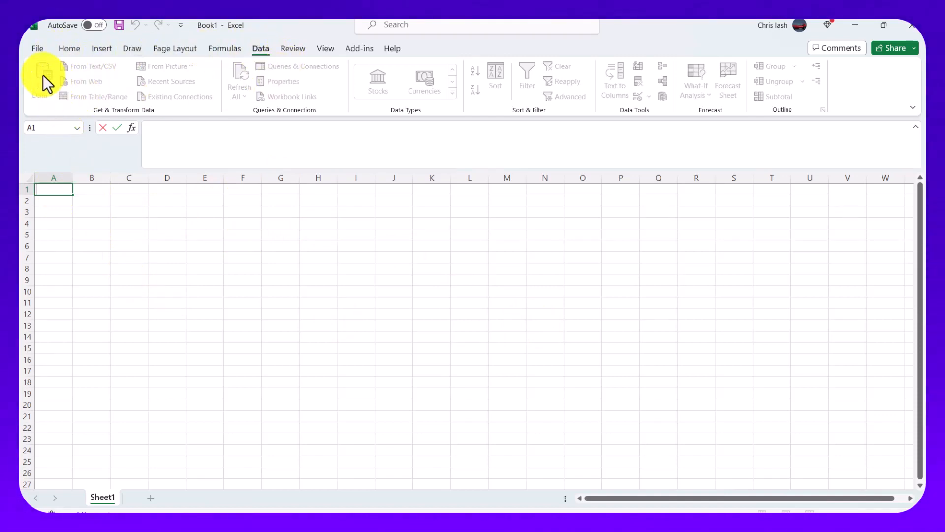
left_click(84, 192)
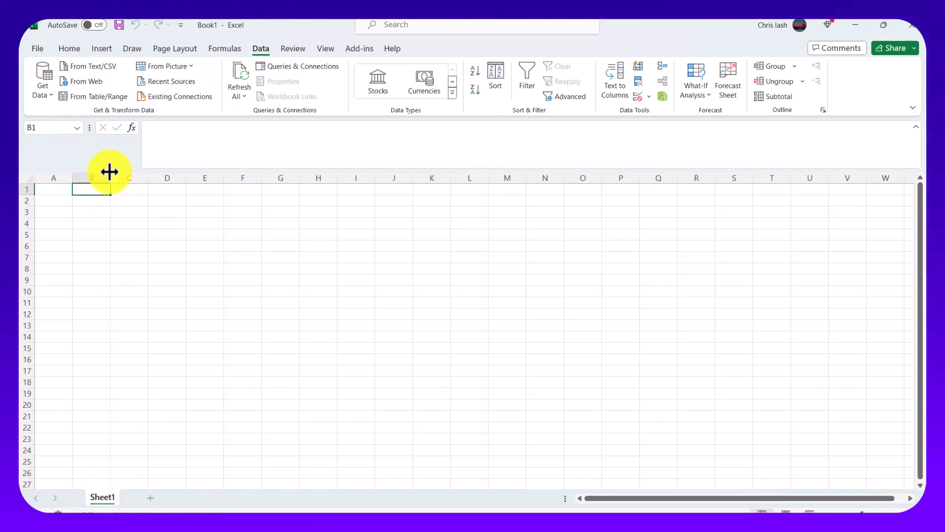
left_click(63, 191)
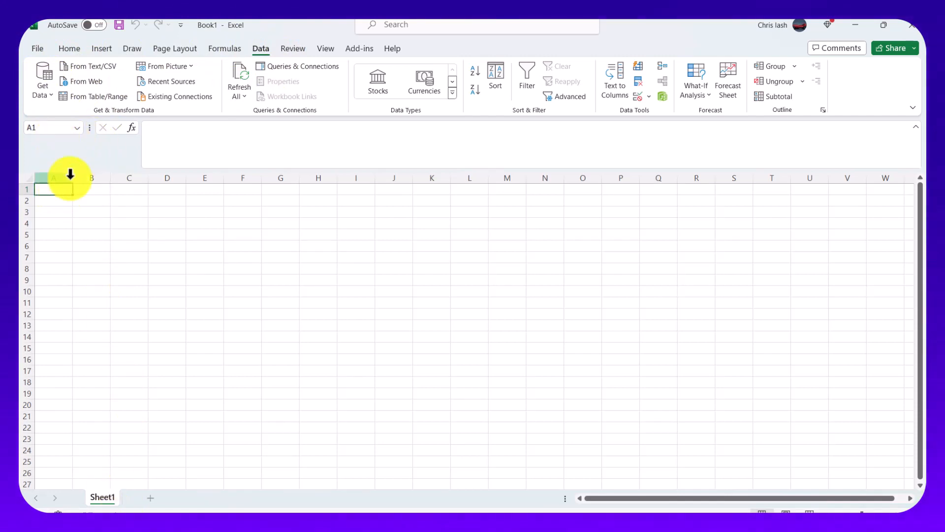
left_click(83, 65)
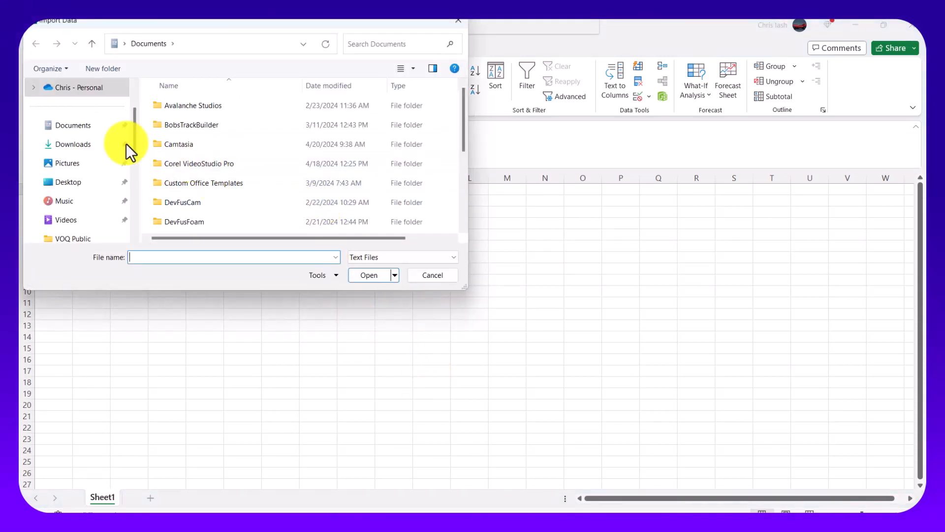
left_click_drag(134, 133, 132, 167)
left_click(78, 167)
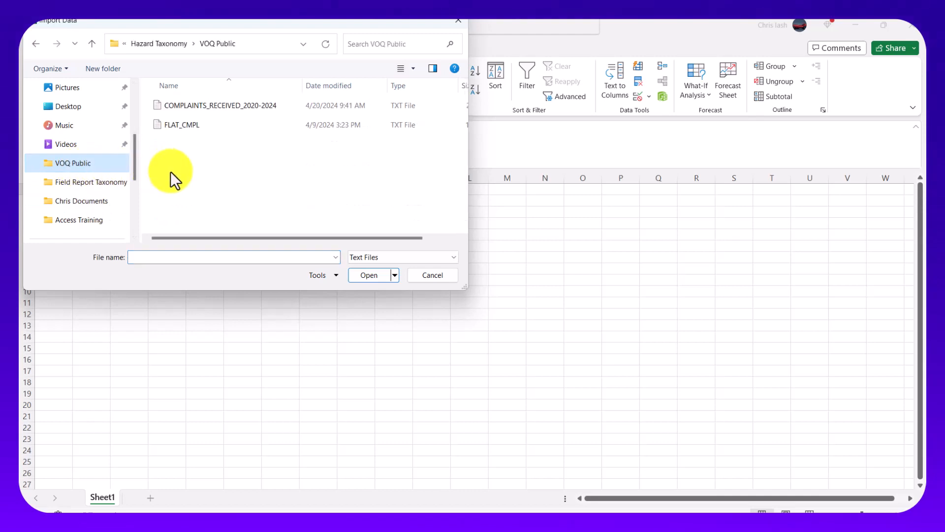
left_click(204, 109)
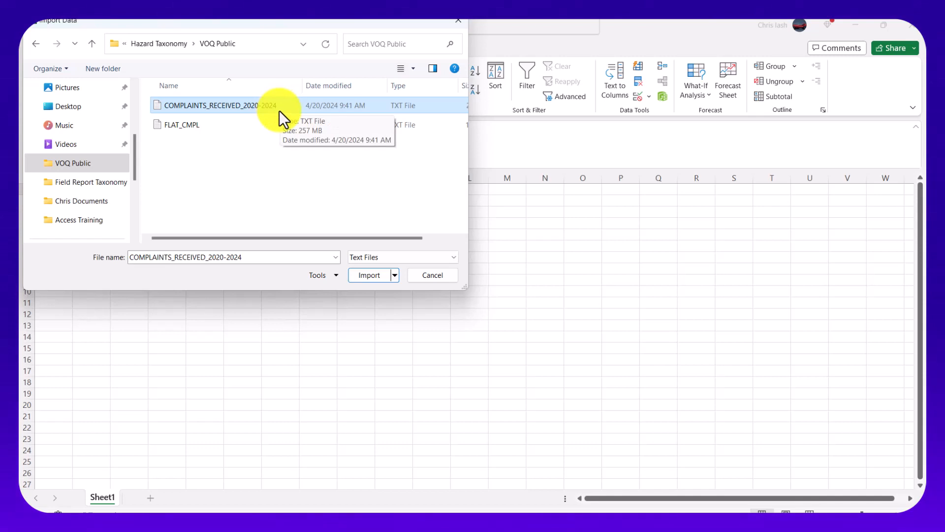
left_click(370, 276)
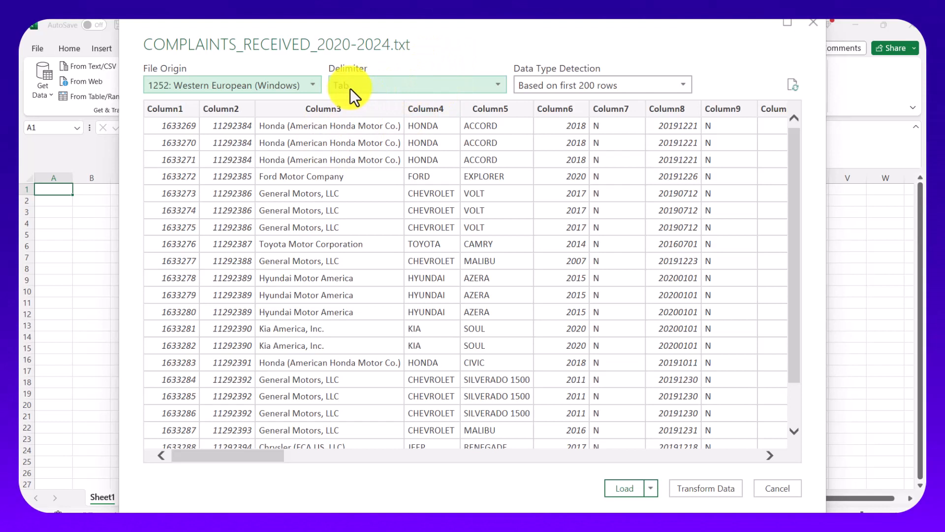
Step: Load the complaints data with the Tab delimiter into a worksheet table, and close the Queries & Connections pane
left_click(496, 86)
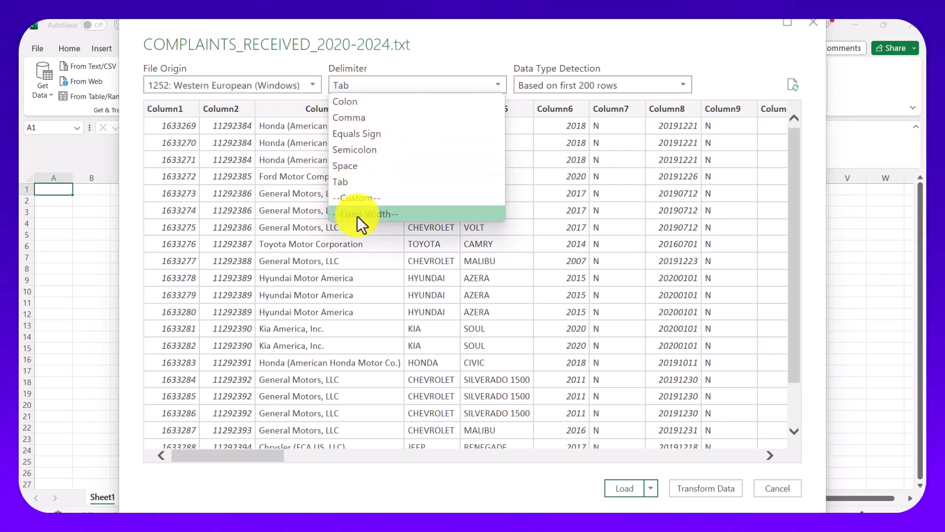
left_click(363, 180)
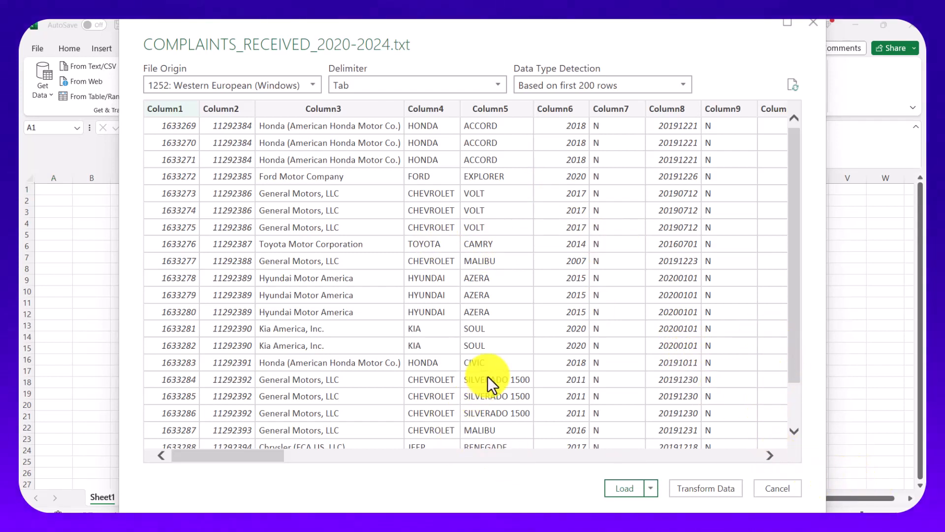
left_click(631, 491)
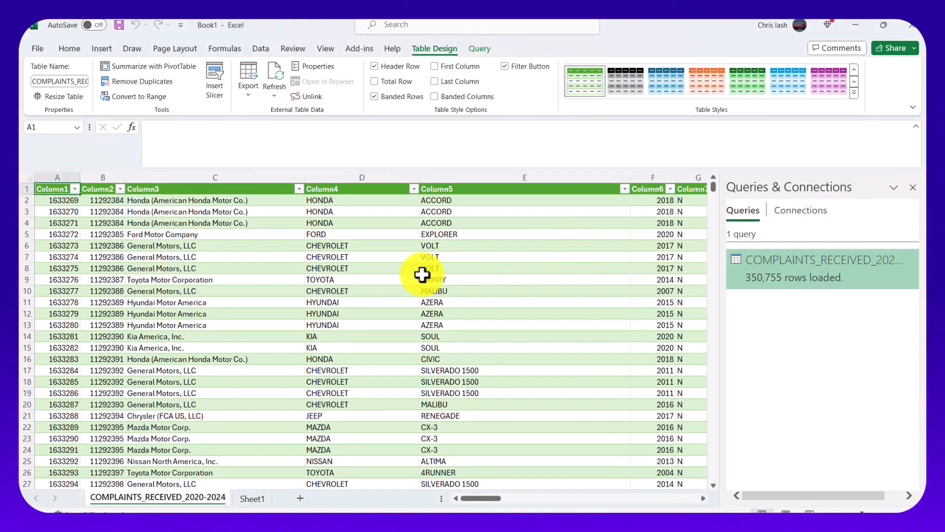
left_click(913, 188)
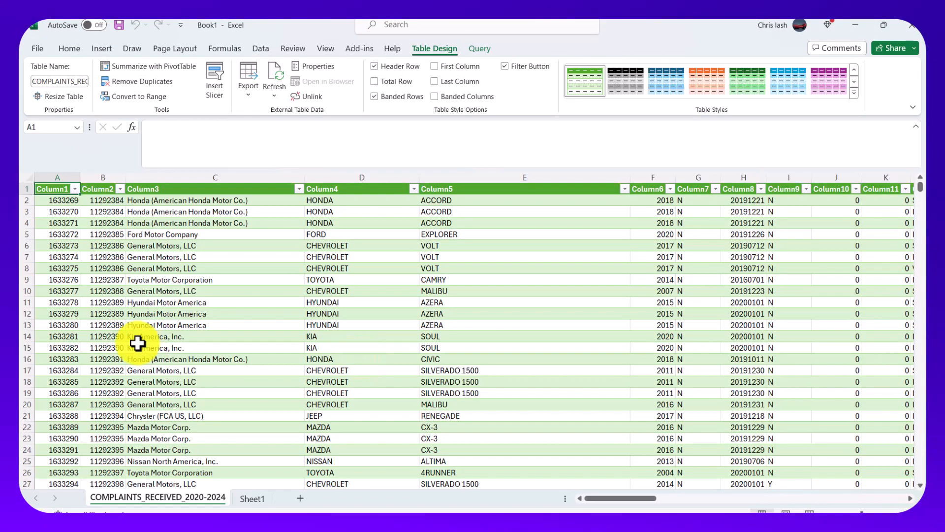
left_click(59, 212)
left_click(53, 189)
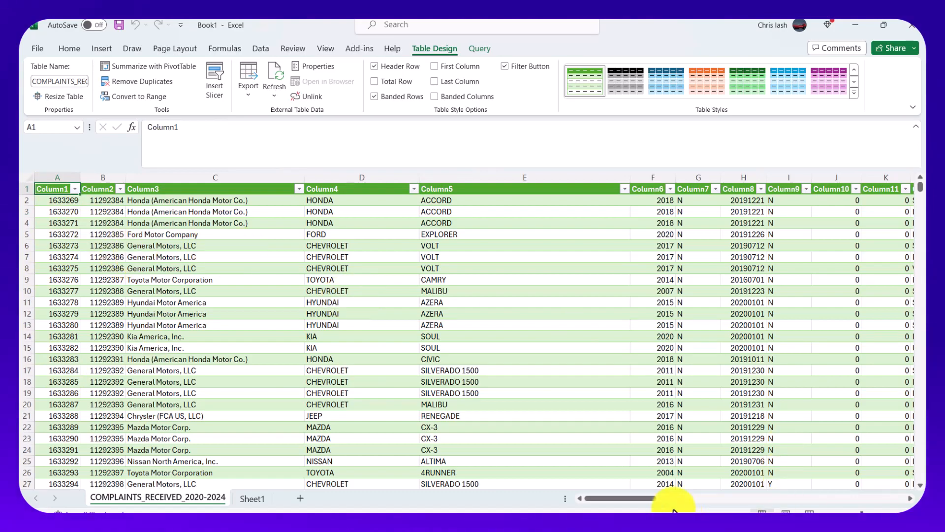
Step: Narrow columns E, D and C of the complaints table
left_click_drag(653, 499, 591, 512)
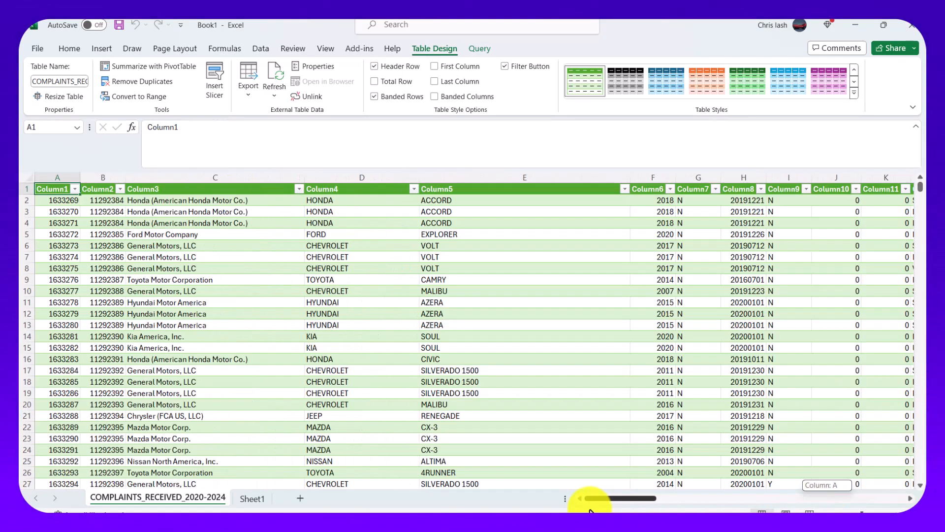
left_click_drag(629, 172, 504, 173)
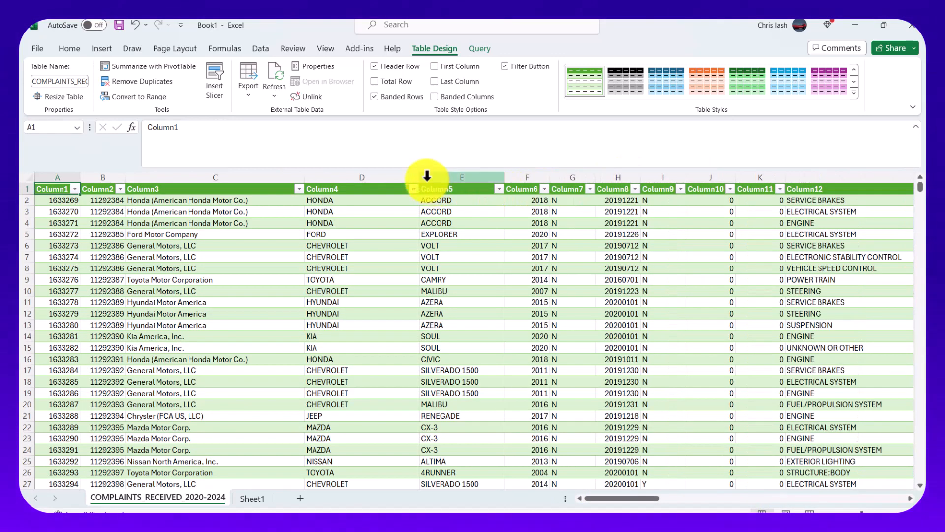
left_click_drag(419, 175, 367, 176)
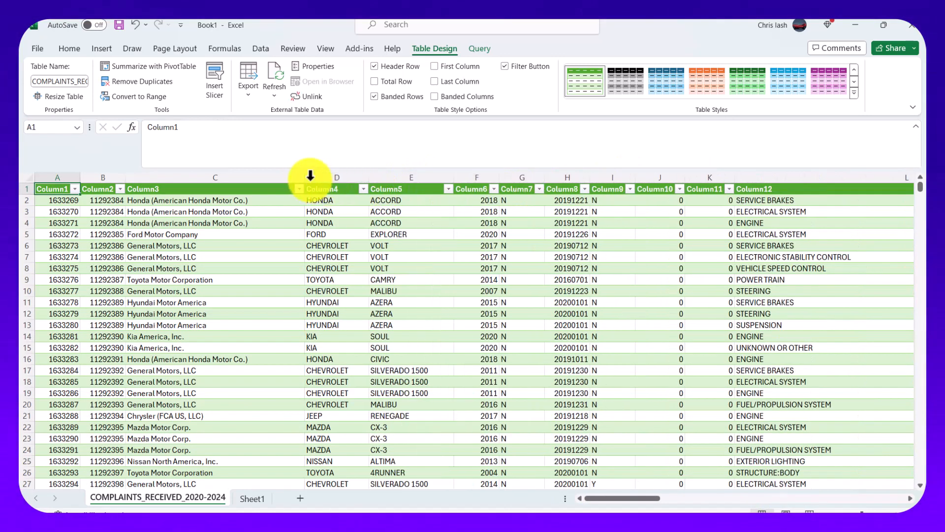
left_click_drag(304, 176, 205, 178)
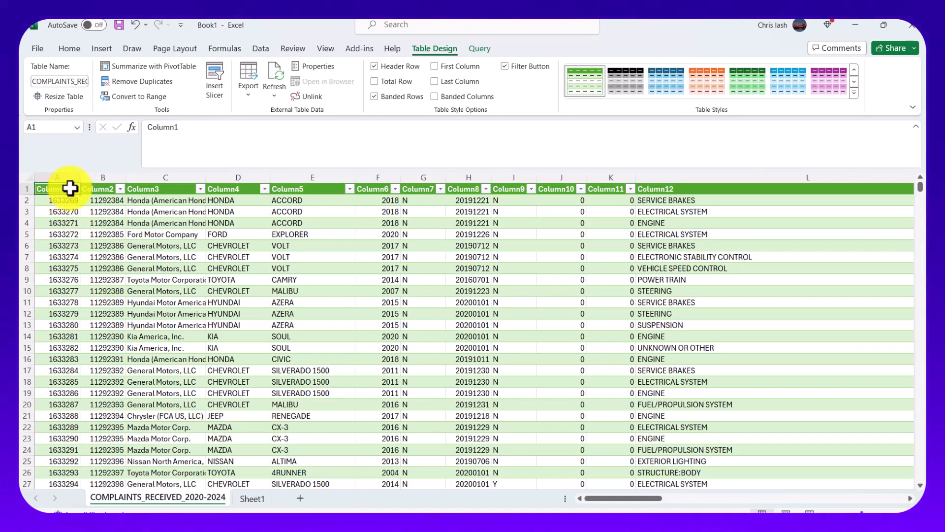
Step: Look up the meaning of the first two fields in Appendix A of the import instructions PDF, and return to the Excel workbook
left_click_drag(69, 188, 94, 188)
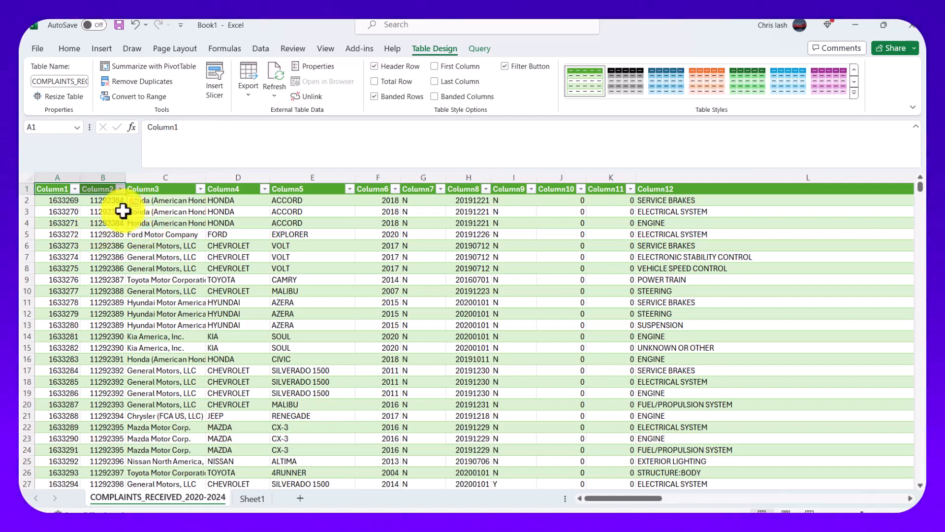
left_click(110, 197)
left_click(54, 201)
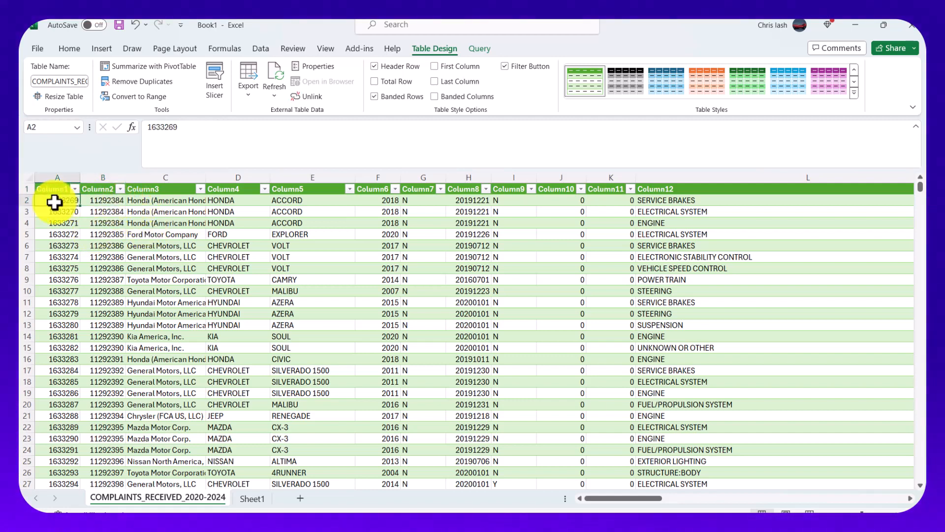
double_click(55, 202)
key("alt+Tab")
key("alt+Tab")
key("alt+Tab")
key("alt+Tab")
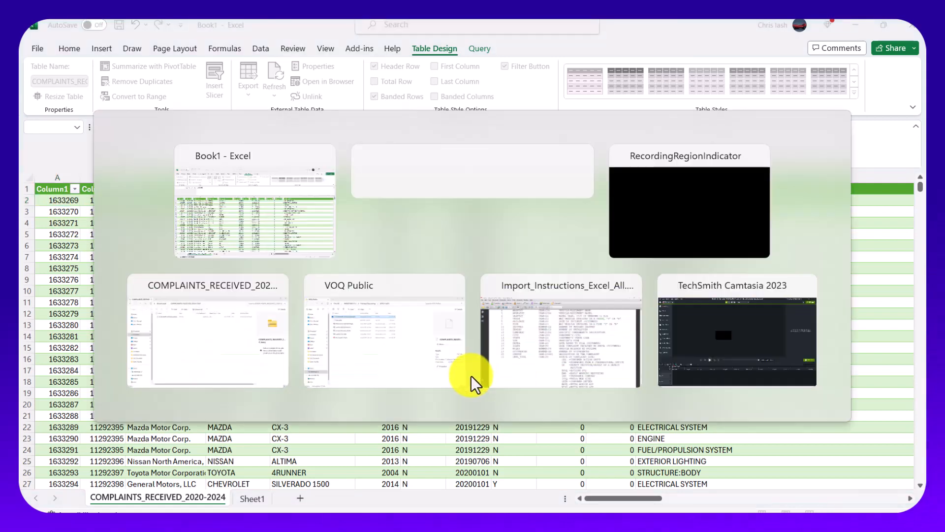
key("alt+Tab")
key("alt+Tab")
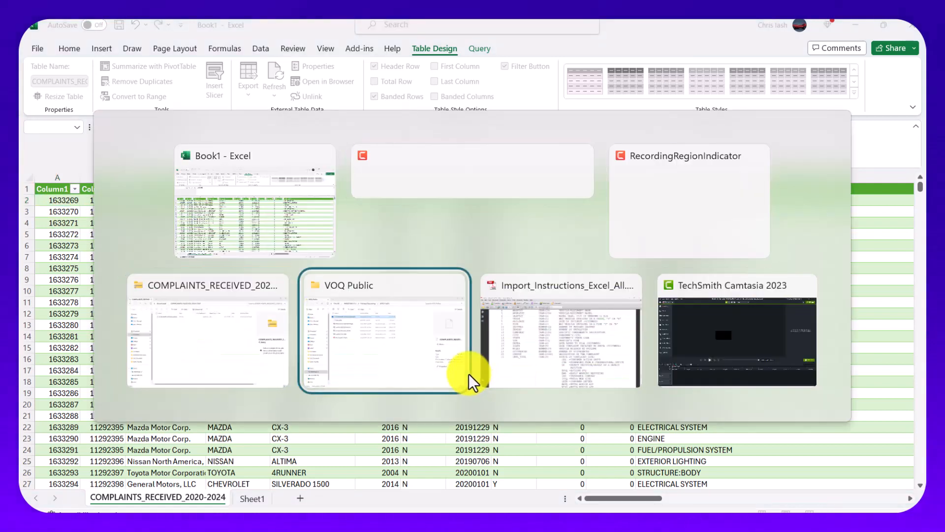
scroll(454, 264, "up", 5)
scroll(276, 251, "up", 2)
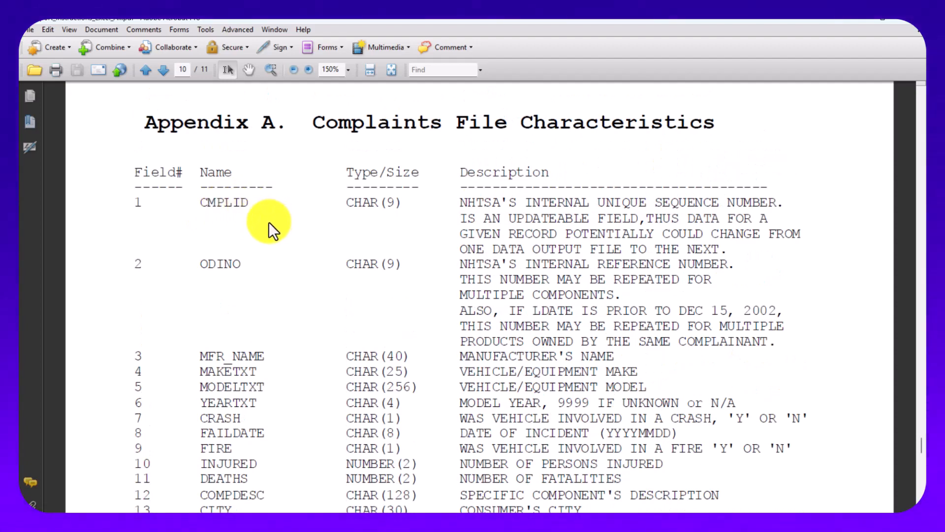
key("alt+Tab")
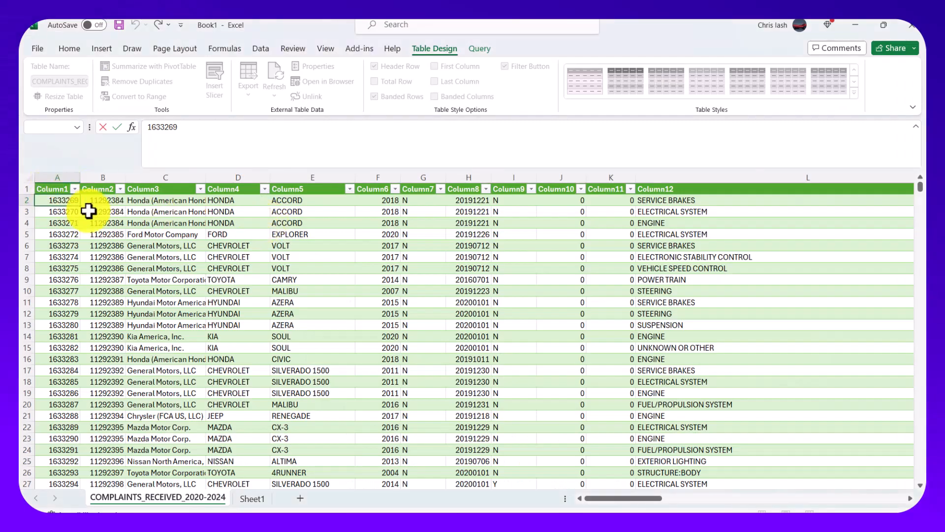
Step: Examine how the Column1 and Column2 IDs relate to the Column12 components for the first complaint records
left_click(73, 212)
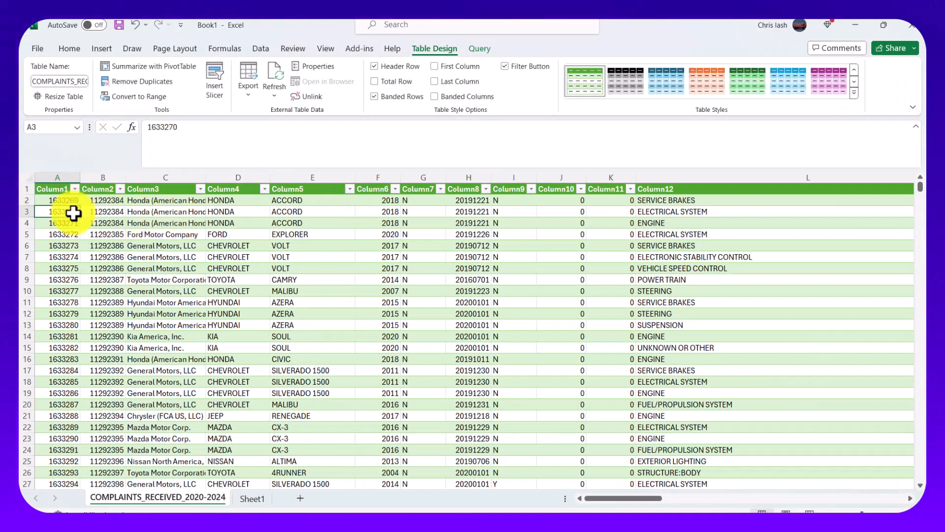
left_click(69, 234)
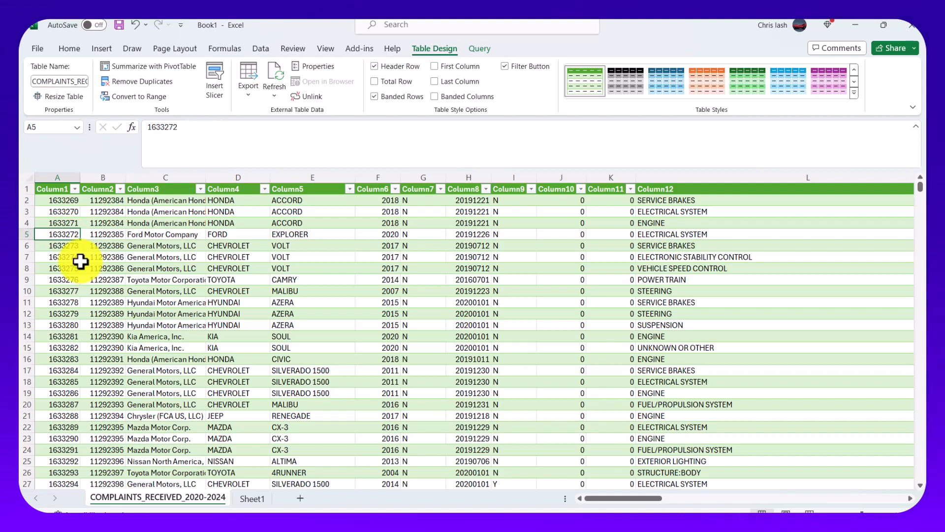
left_click(67, 243)
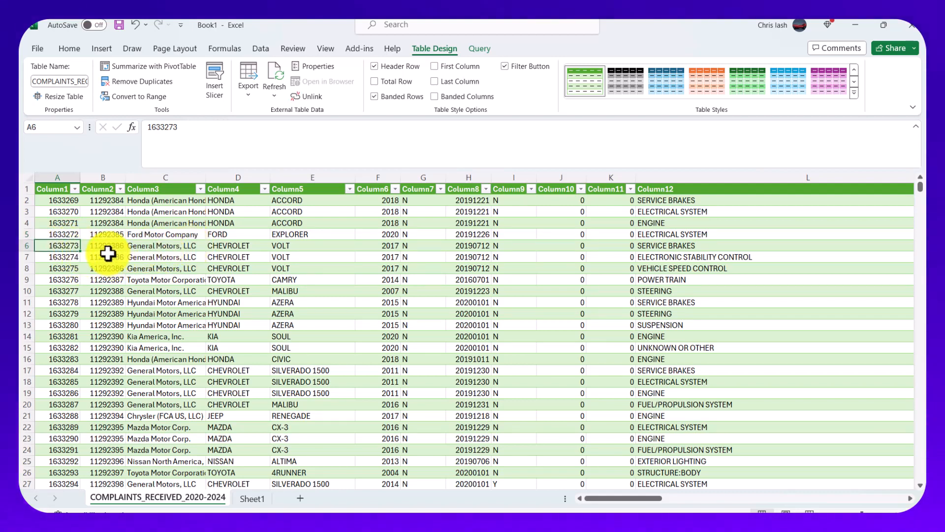
left_click(65, 199)
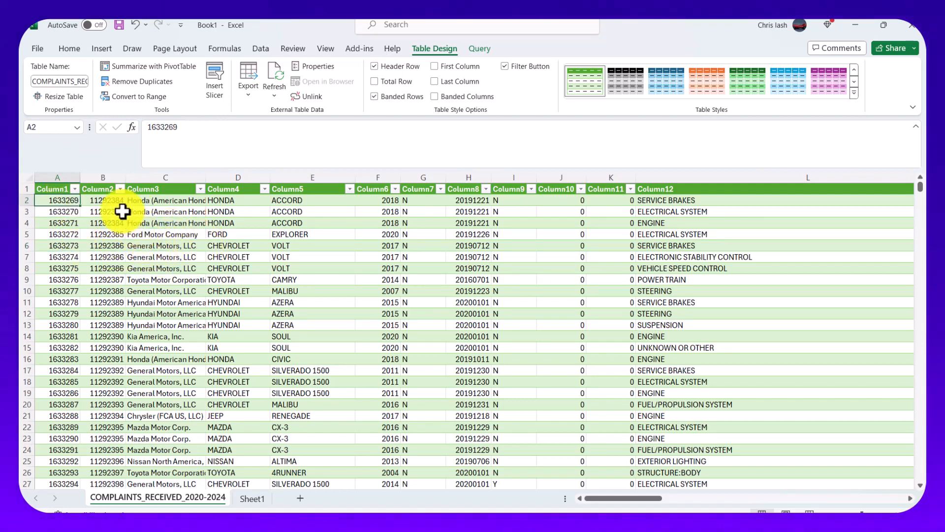
left_click(110, 202)
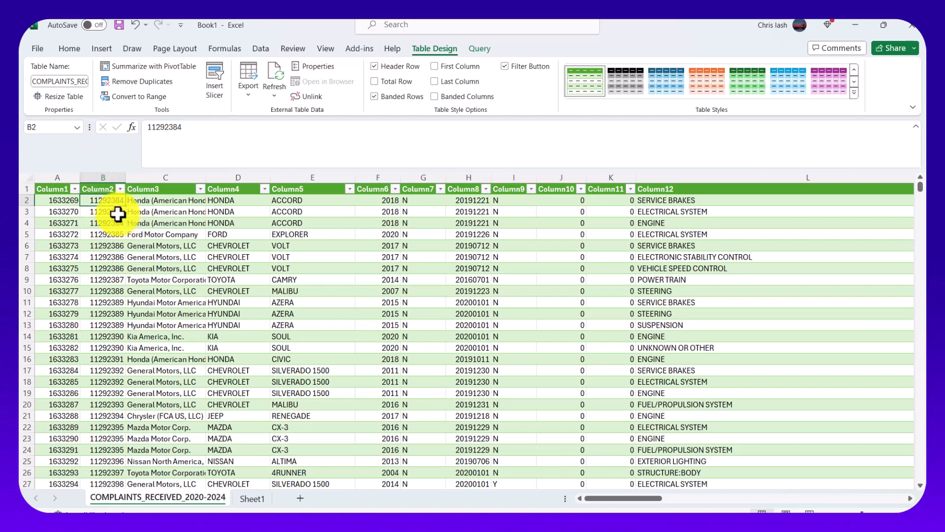
left_click_drag(116, 201, 116, 222)
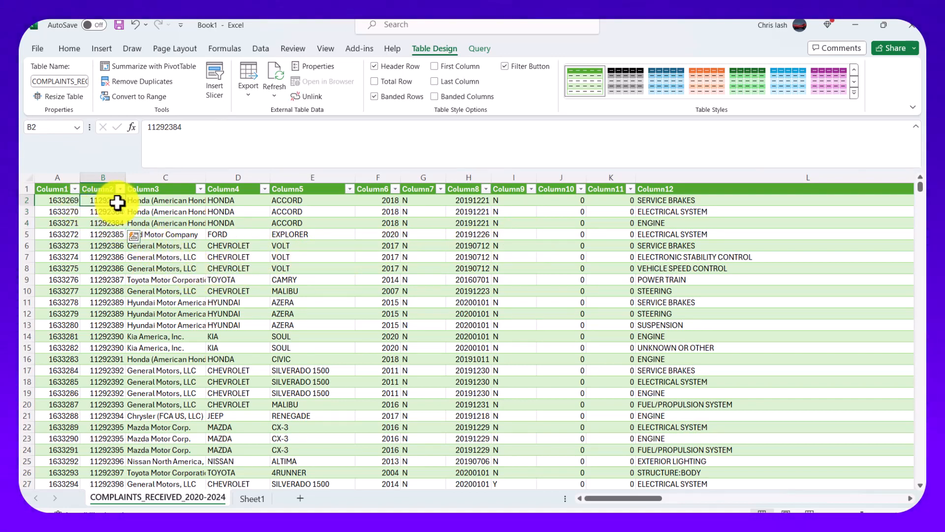
left_click_drag(116, 203, 288, 222)
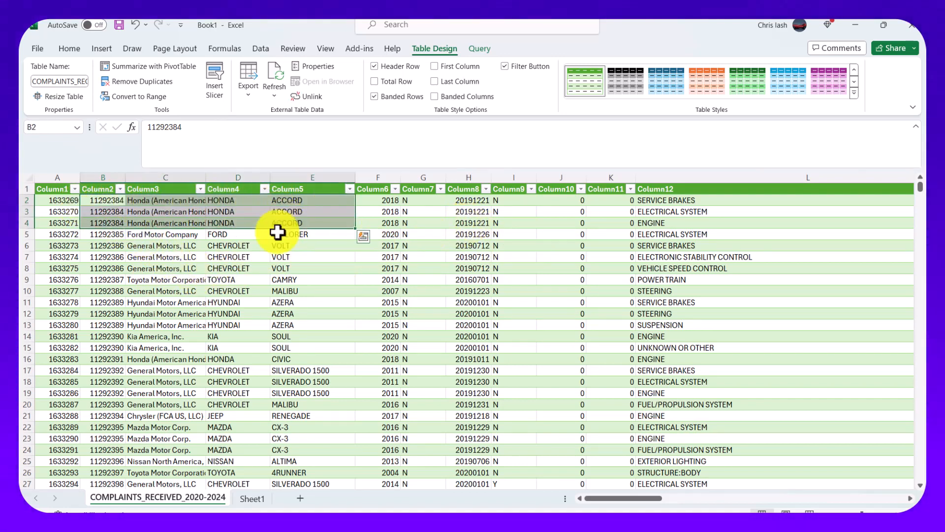
left_click(105, 200)
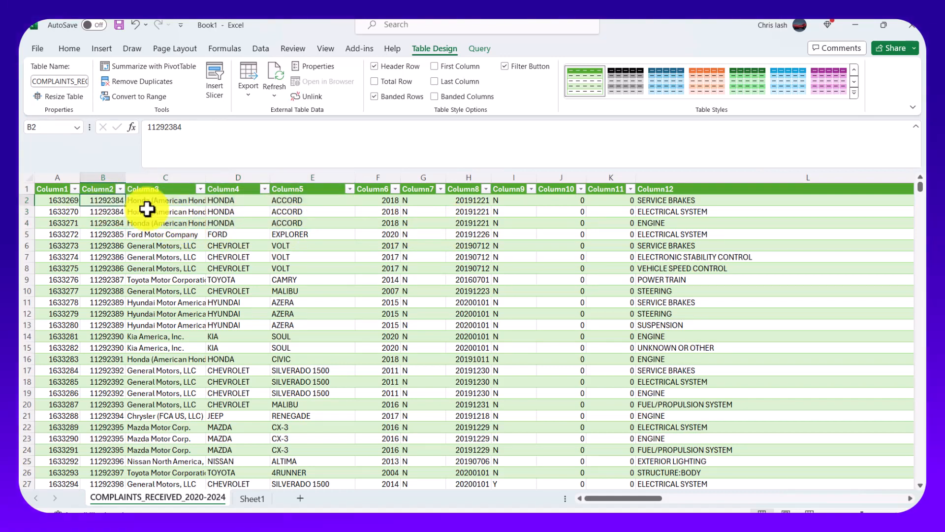
left_click(672, 200)
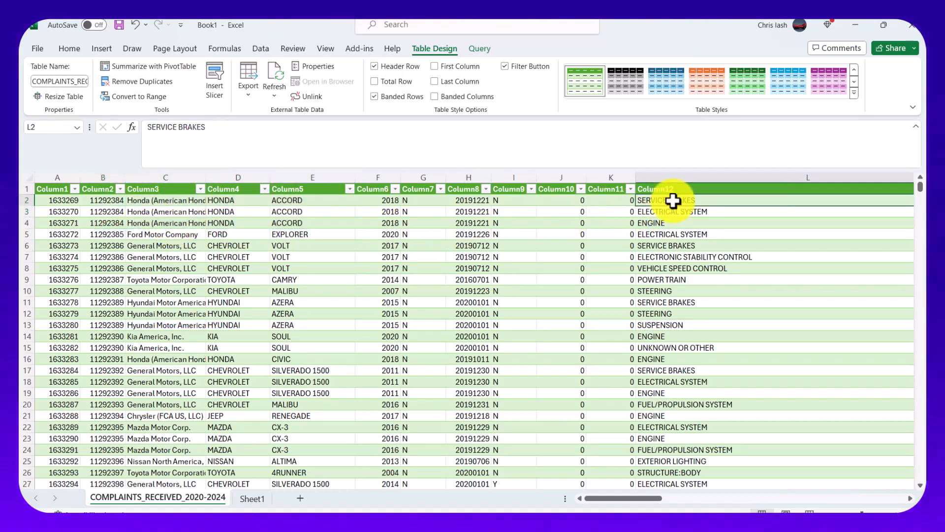
left_click_drag(673, 201, 674, 219)
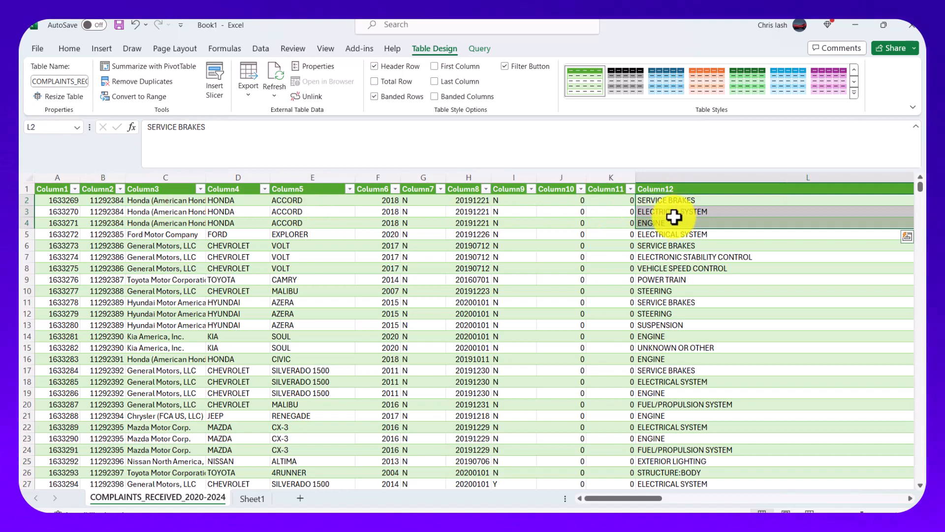
double_click(666, 189)
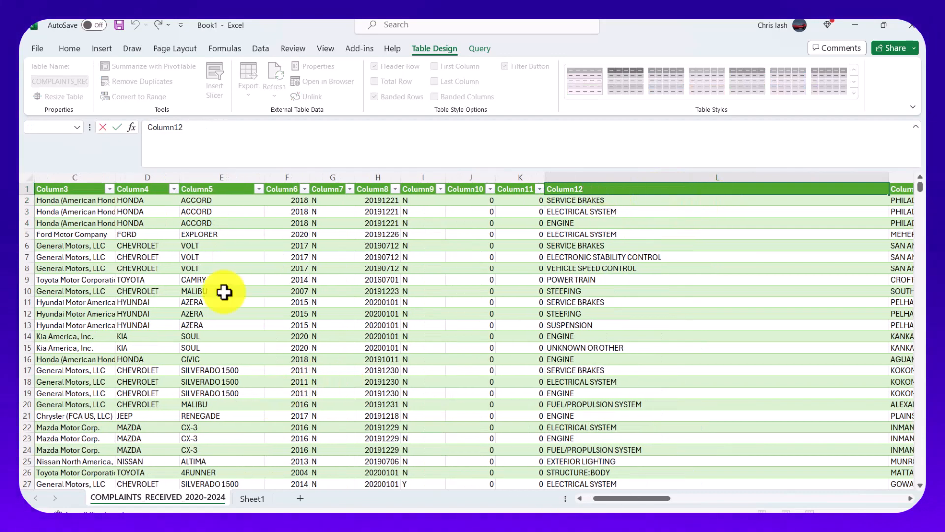
left_click(39, 49)
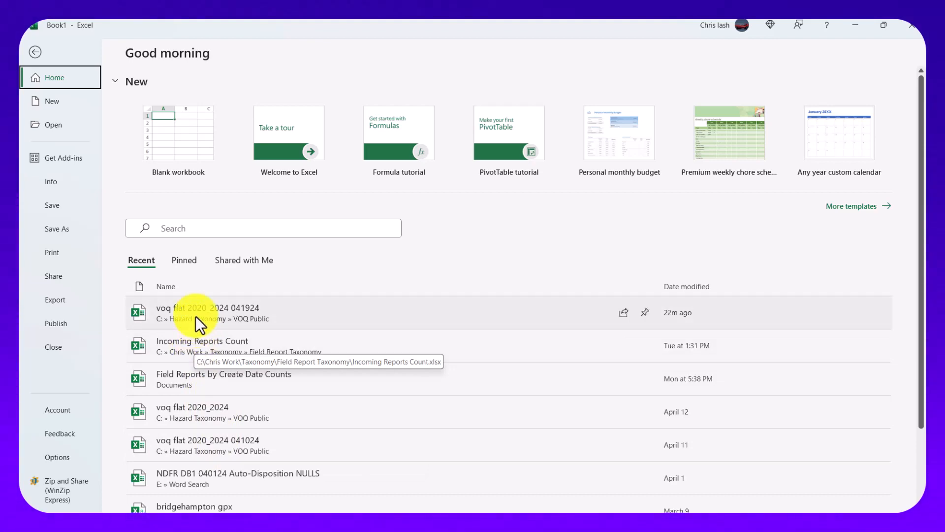
key("Escape")
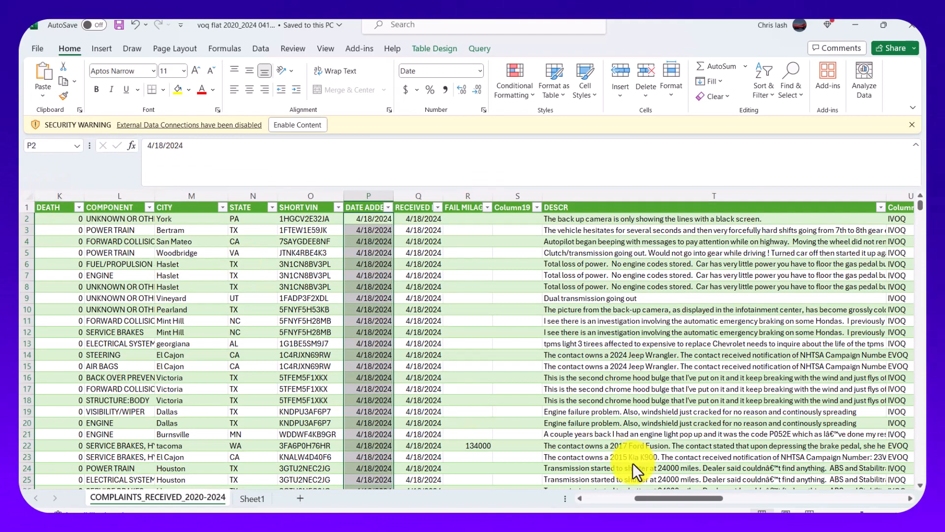
left_click(573, 501)
left_click_drag(570, 503, 566, 502)
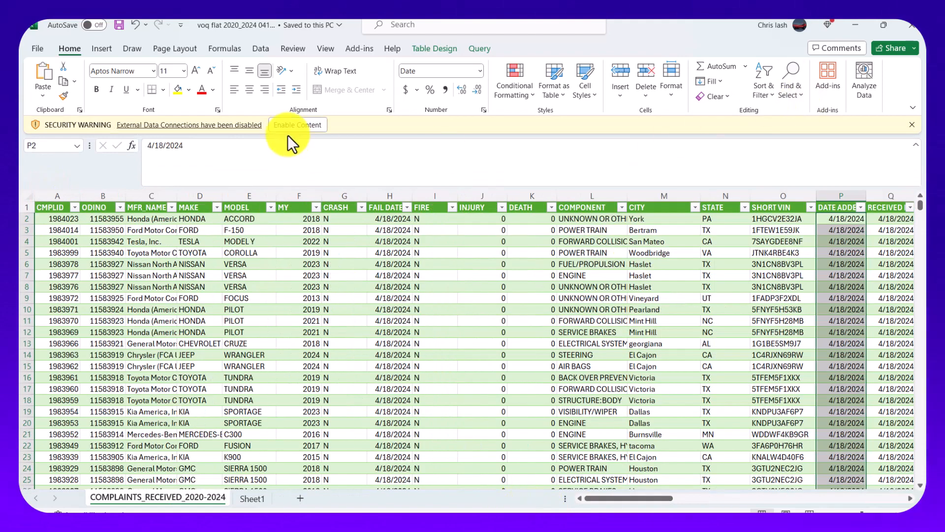
left_click(294, 124)
left_click(46, 191)
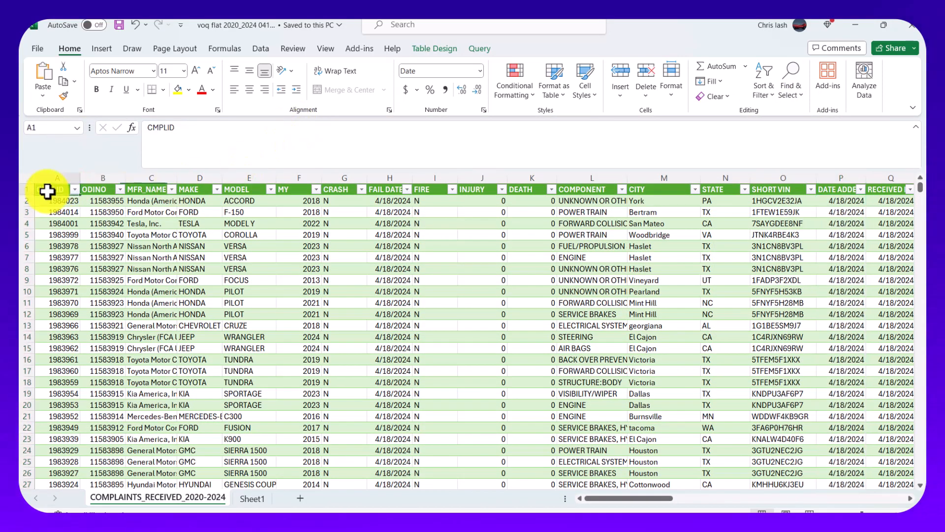
Step: Copy the header row A1:AW1, from CMPLID through Column49, in the voq flat workbook
left_click_drag(47, 191, 99, 190)
left_click_drag(66, 223, 128, 230)
left_click_drag(61, 190, 812, 191)
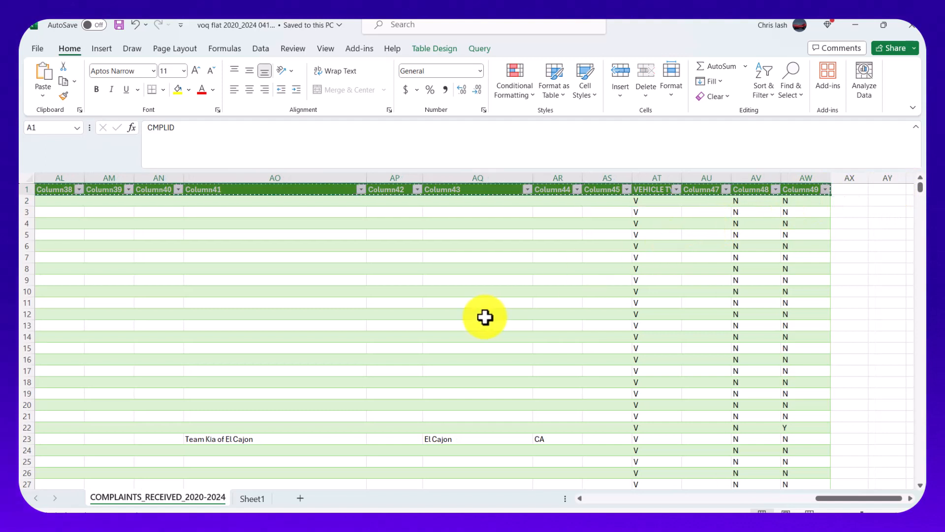
key("ctrl+c")
key("alt+Tab")
key("Escape")
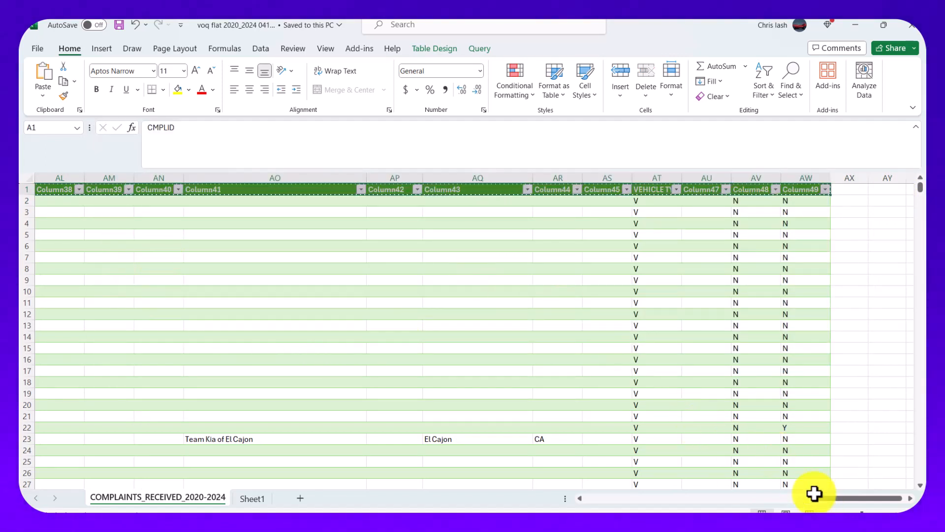
key("alt+Tab")
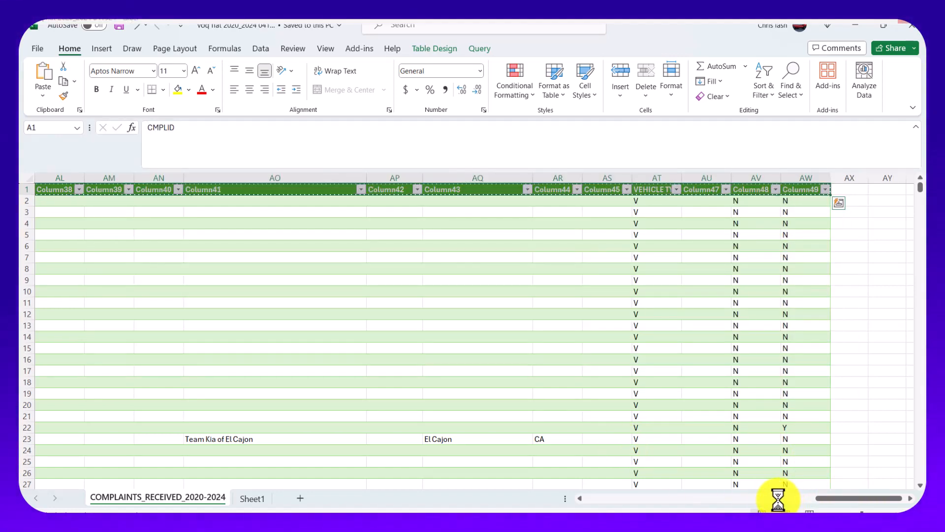
key("alt+Tab")
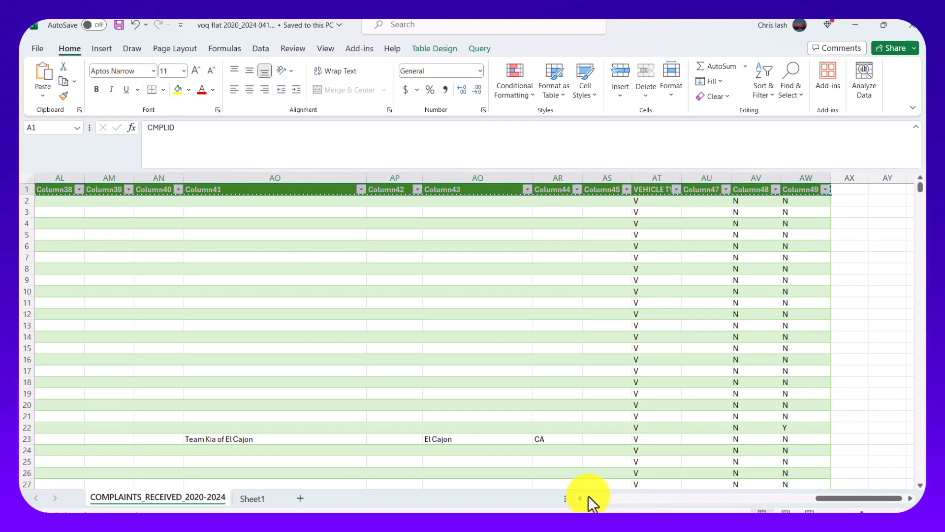
Step: Select the whole table in the voq flat workbook and look over its columns from Column49 back to CMPLID
left_click(603, 497)
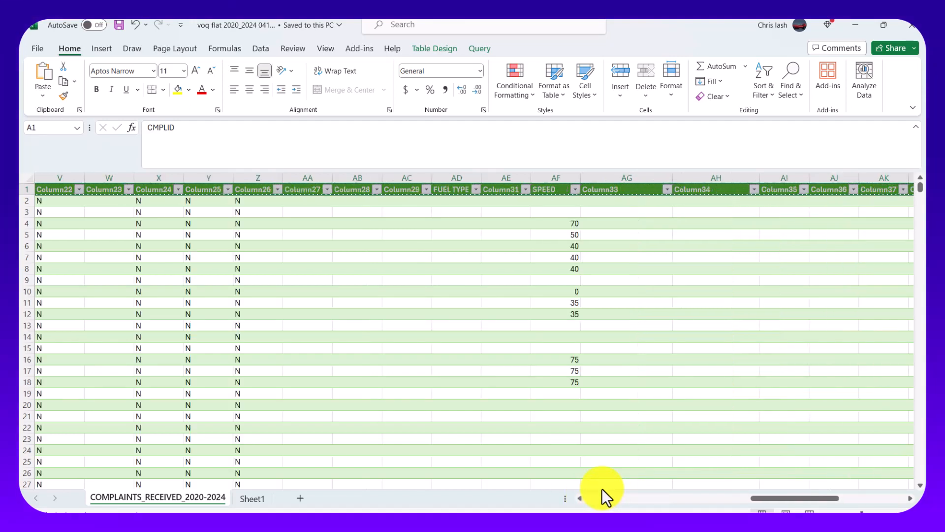
key("ctrl+a")
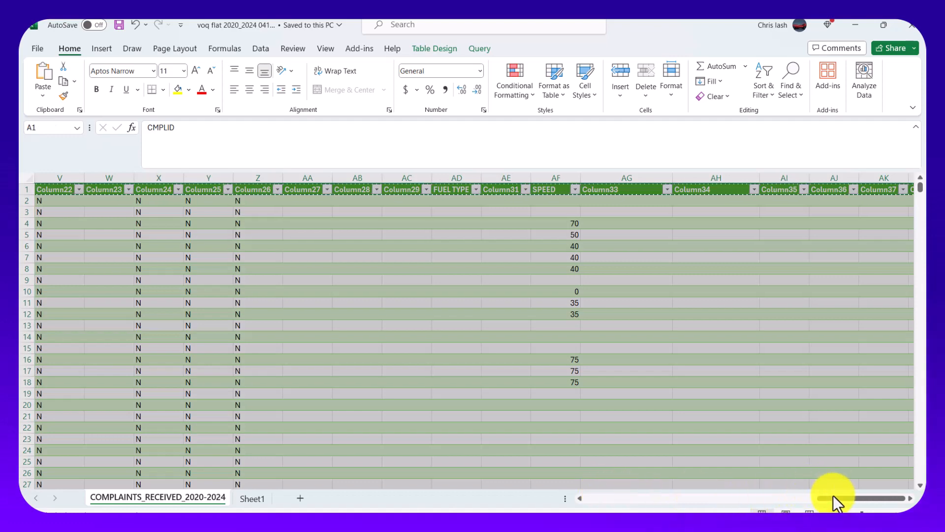
left_click(823, 500)
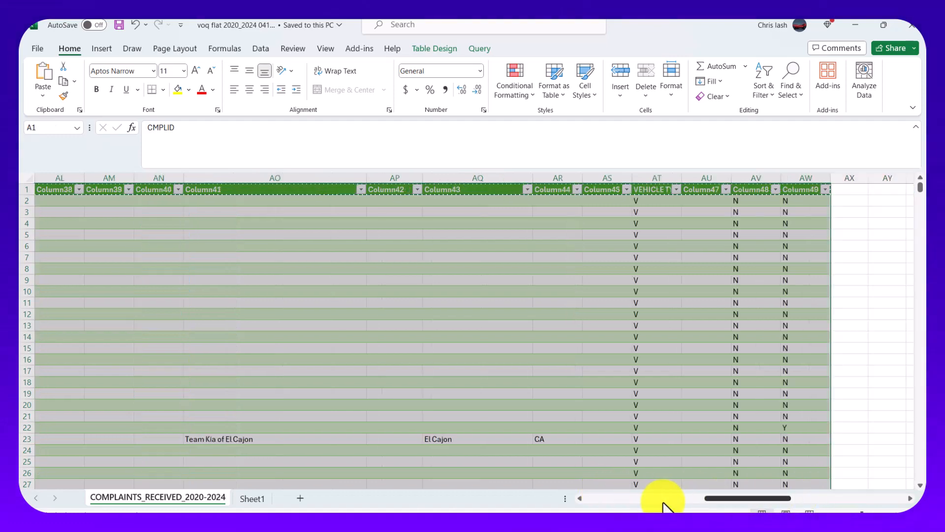
left_click(580, 498)
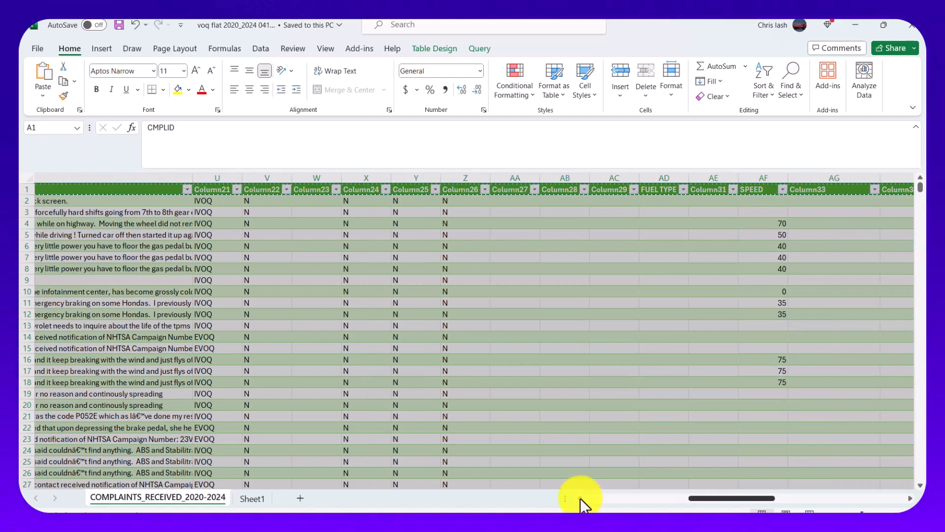
left_click(579, 498)
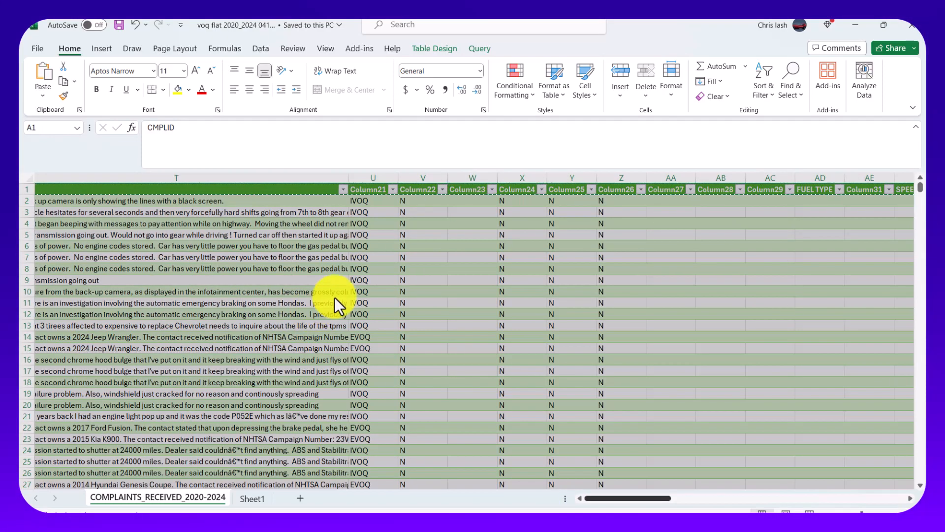
scroll(547, 415, "left", 10)
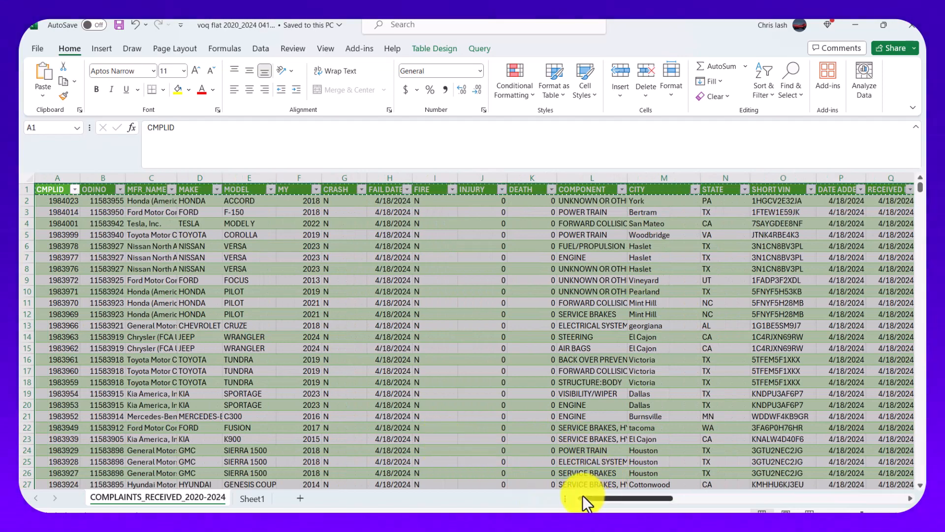
Step: Paste the copied header row at A1 of the complaints table in Book1 and narrow the MODEL column
key("alt+Tab")
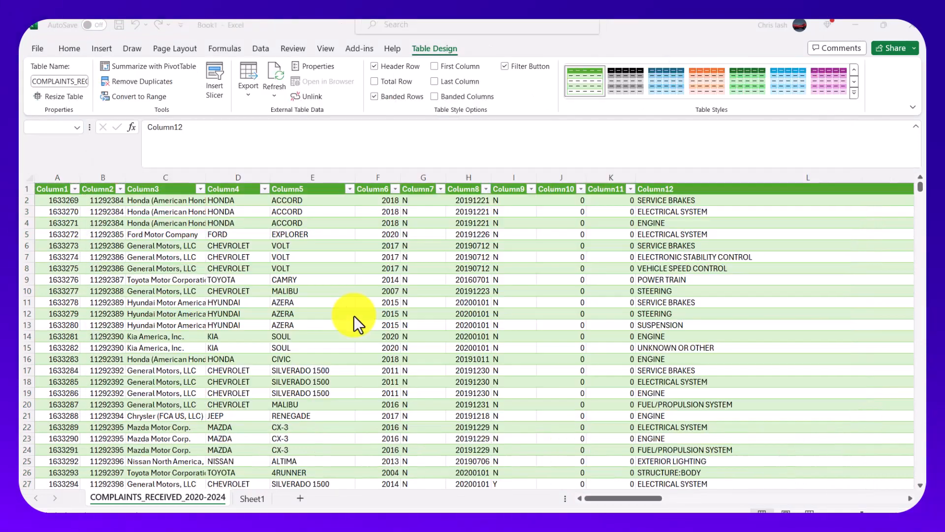
left_click(61, 188)
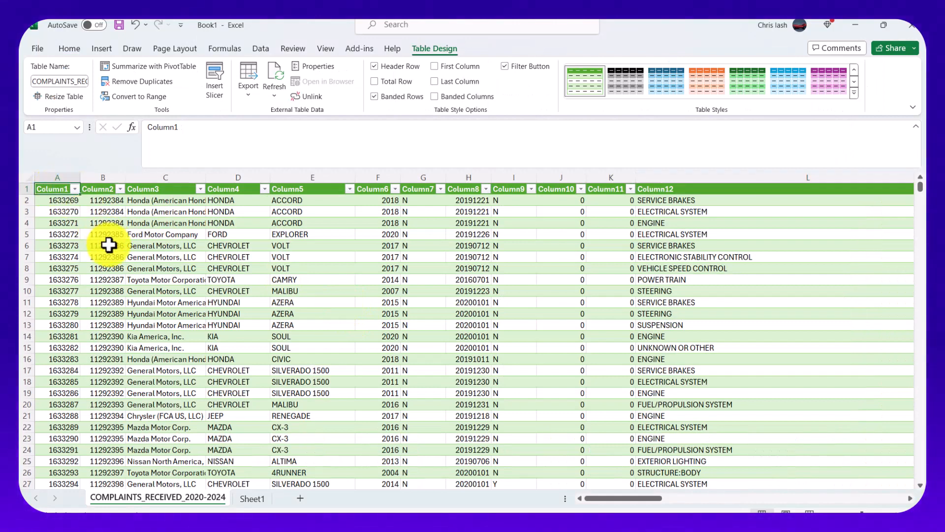
key("ctrl+v")
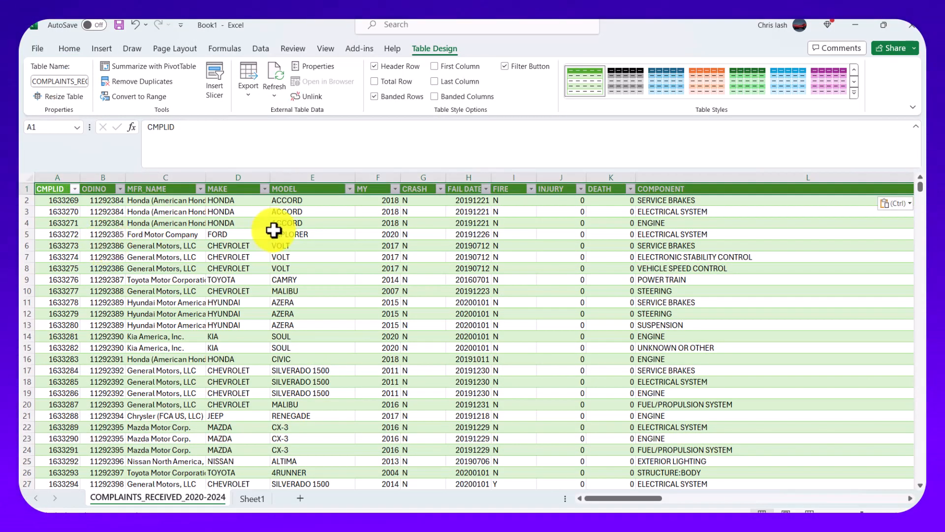
left_click(62, 201)
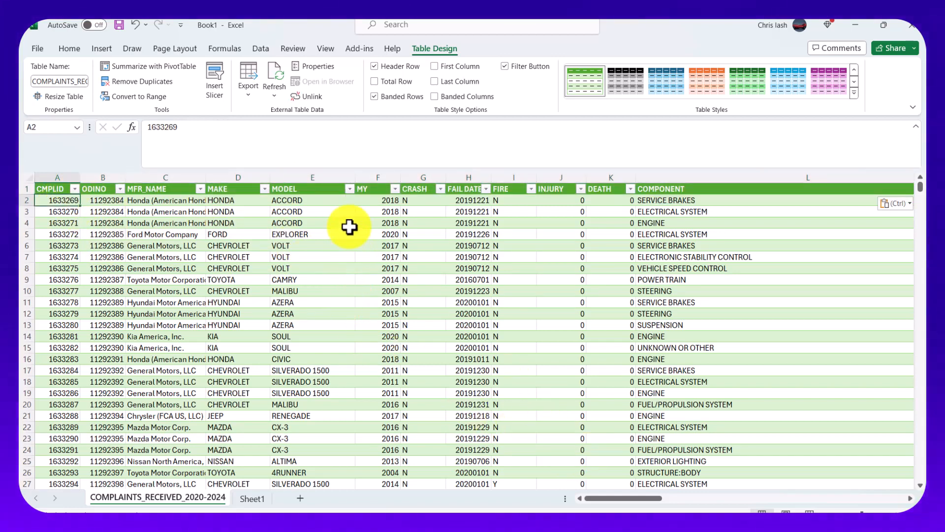
left_click_drag(354, 176, 331, 179)
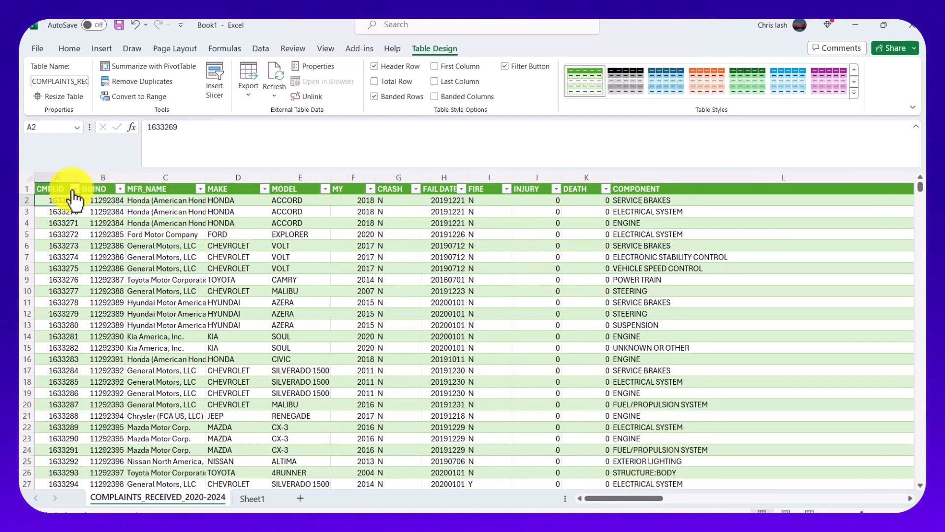
Step: Look up the MFR_NAME entry in the field list of the import instructions PDF, and return to Book1
key("alt+Tab")
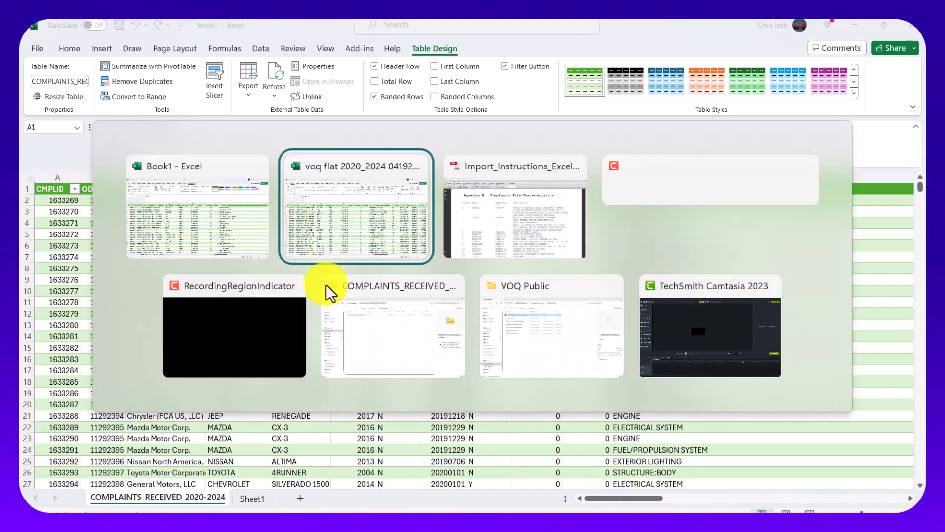
left_click(348, 304)
scroll(257, 232, "down", 5)
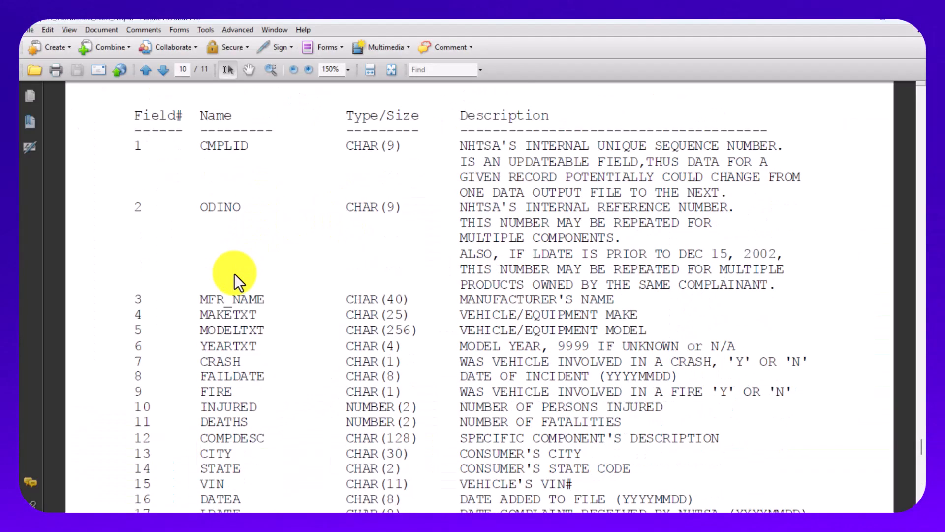
scroll(234, 286, "down", 2)
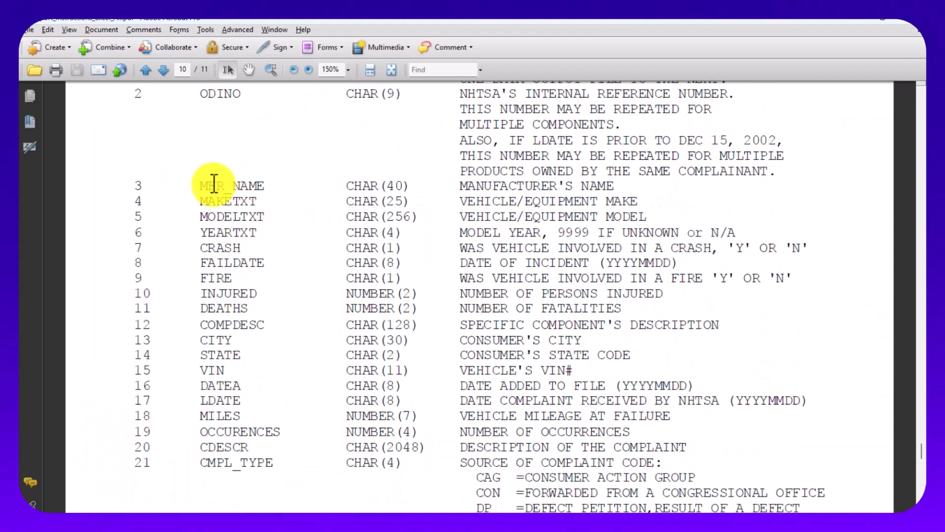
left_click_drag(205, 186, 263, 188)
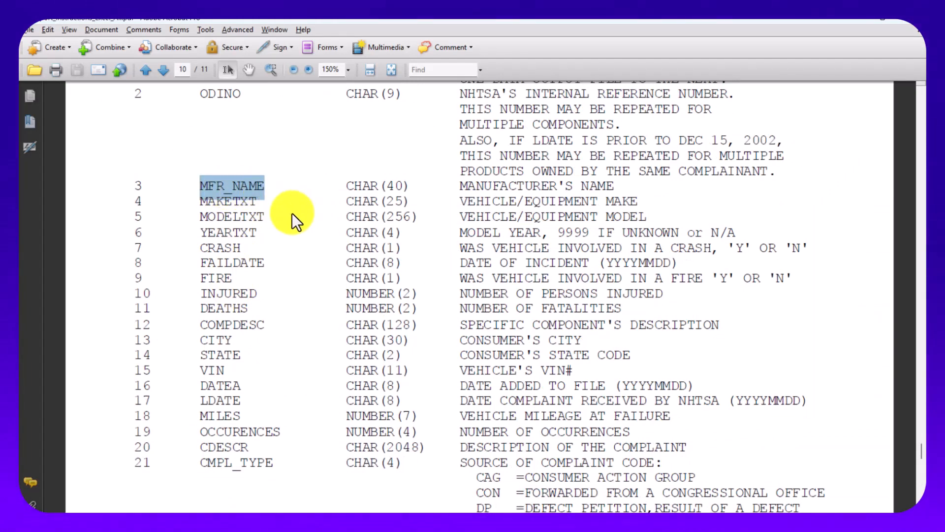
left_click(256, 197)
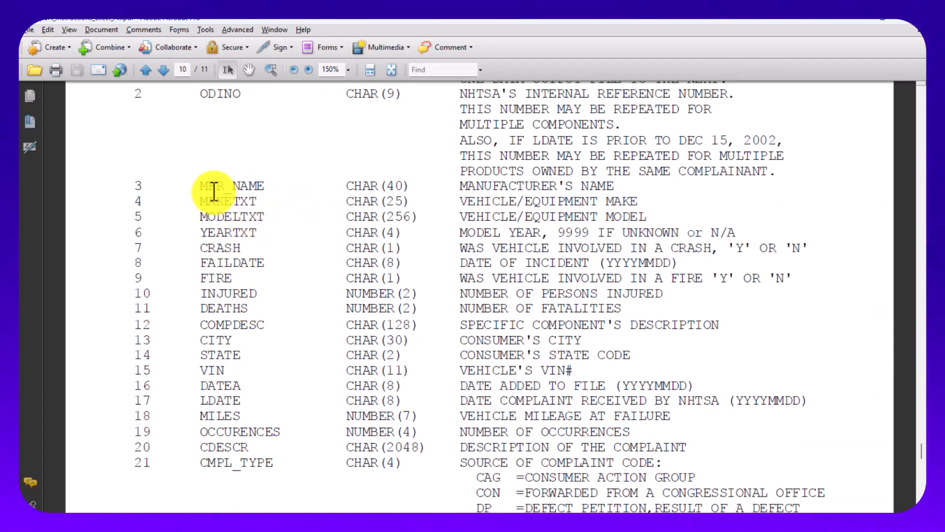
left_click_drag(208, 183, 261, 186)
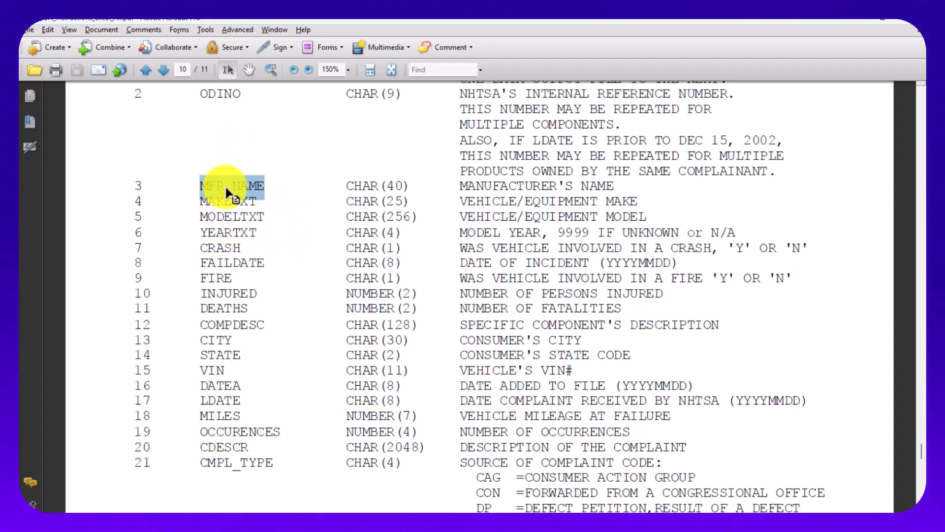
left_click(210, 225)
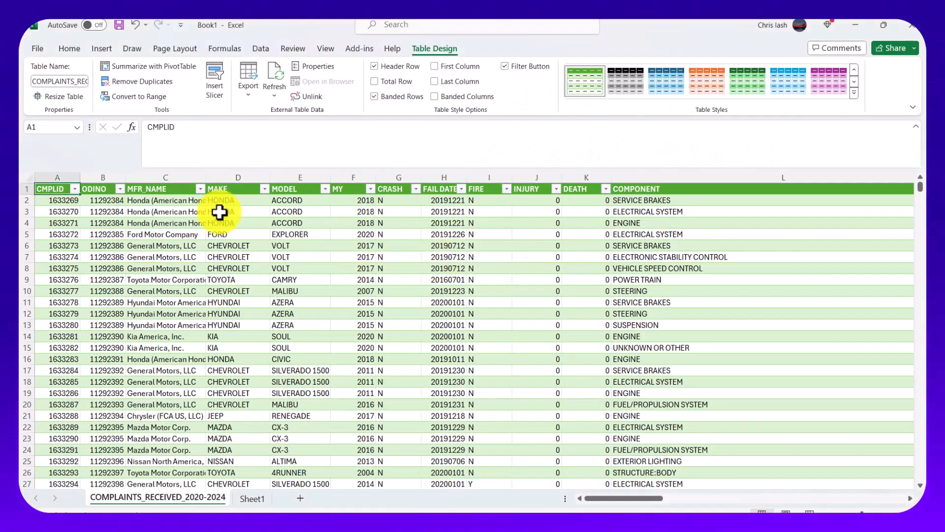
Step: Check the pasted ODINO, MFR_NAME and MAKE headers in Book1 and narrow the MFR_NAME column
left_click(101, 190)
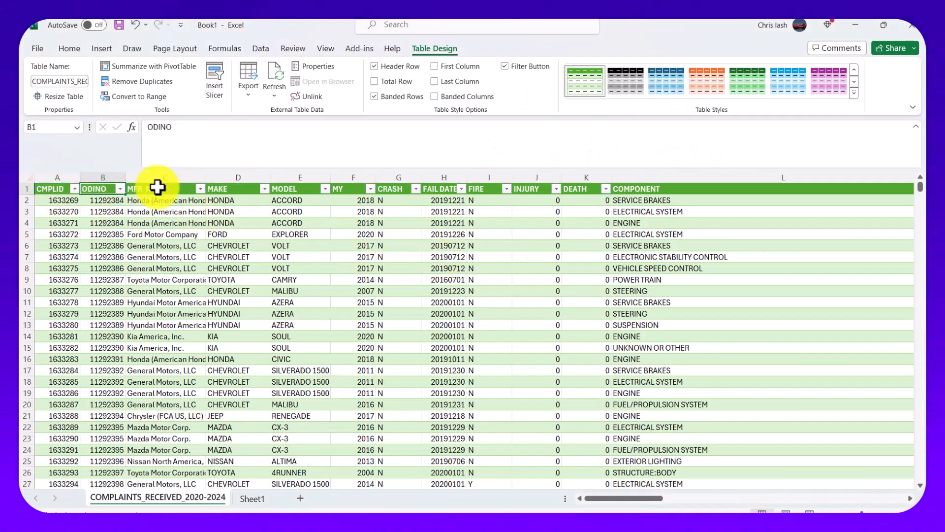
left_click(158, 190)
left_click(239, 190)
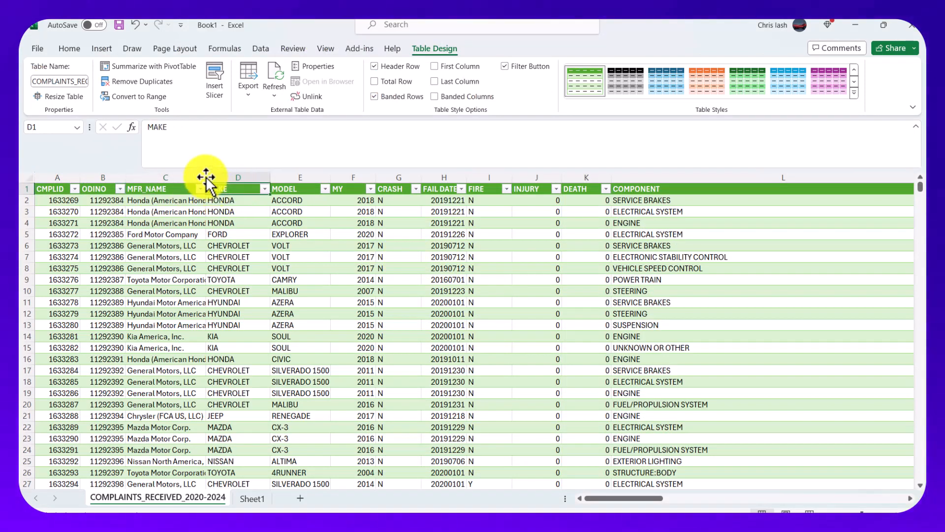
left_click_drag(206, 182, 193, 183)
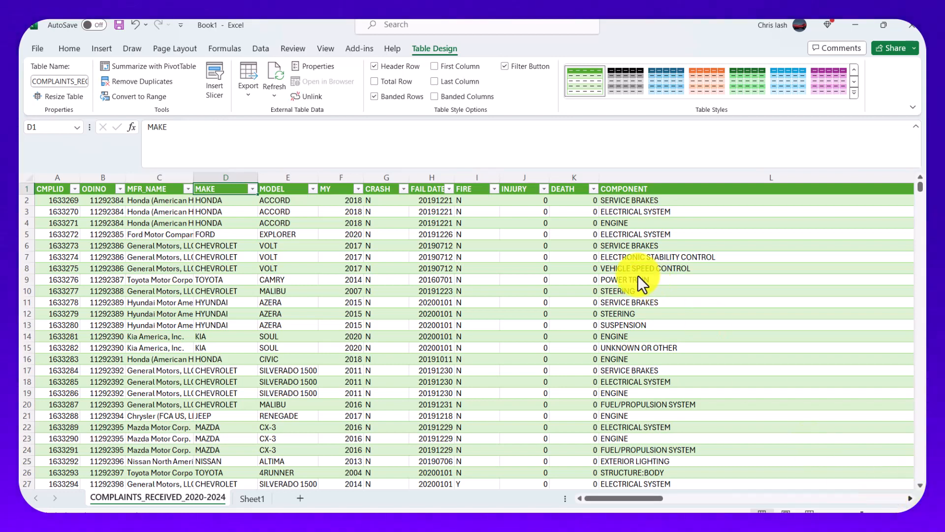
scroll(348, 268, "right", 1)
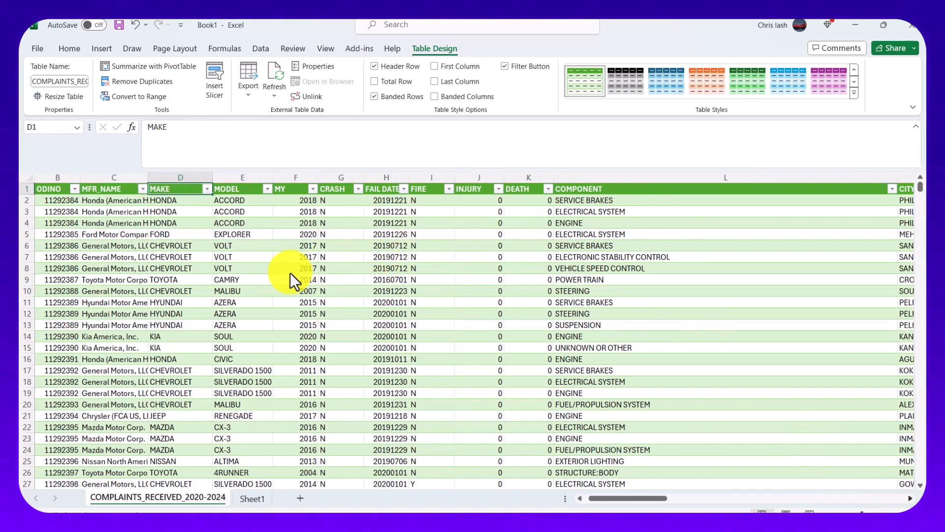
scroll(409, 296, "right", 1)
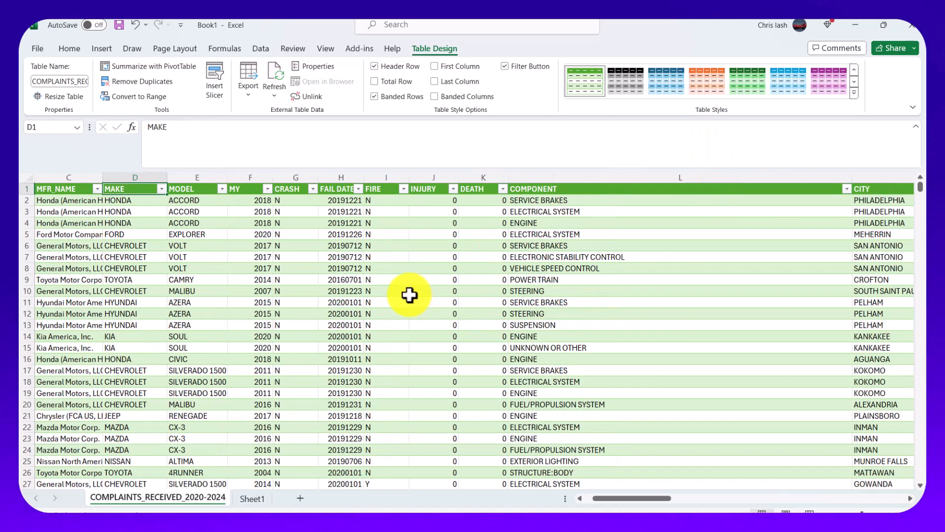
Step: Close Book1 without saving it and clear the whole-table selection in the voq flat workbook
left_click(912, 26)
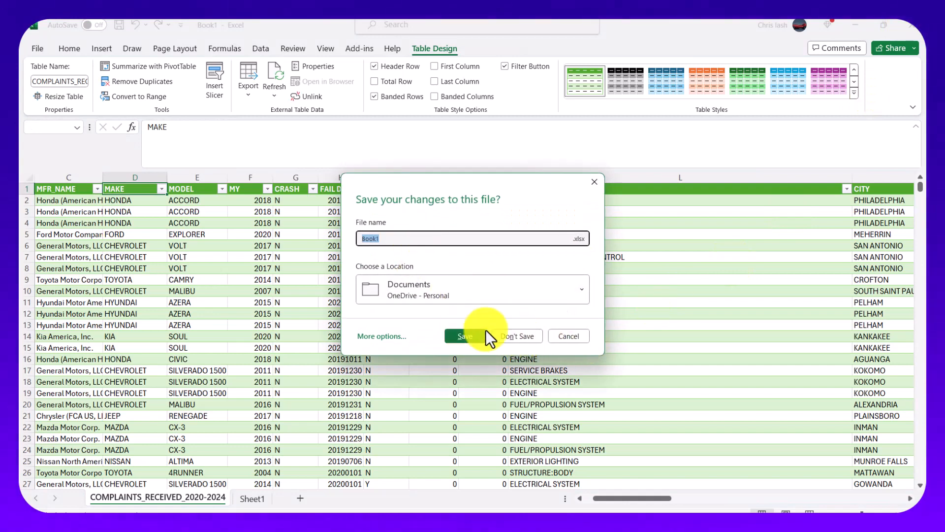
left_click(521, 336)
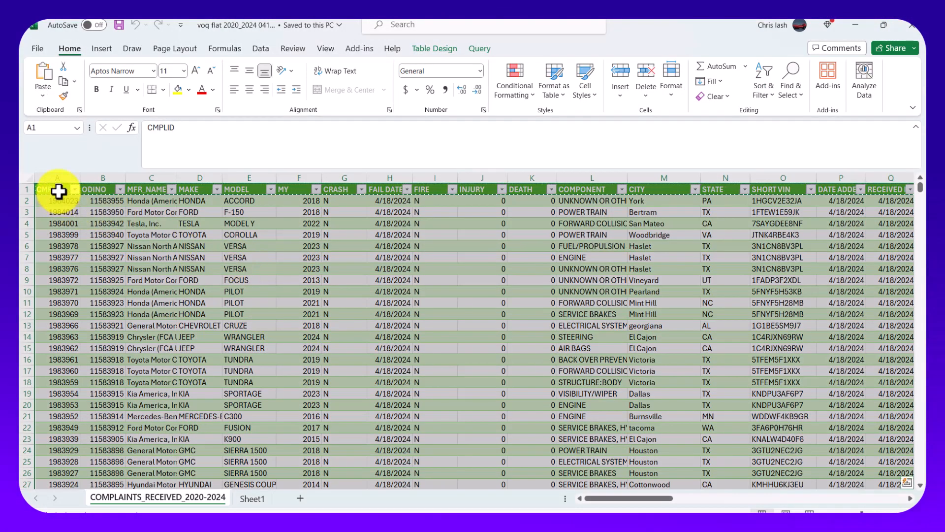
left_click(57, 189)
left_click(72, 224)
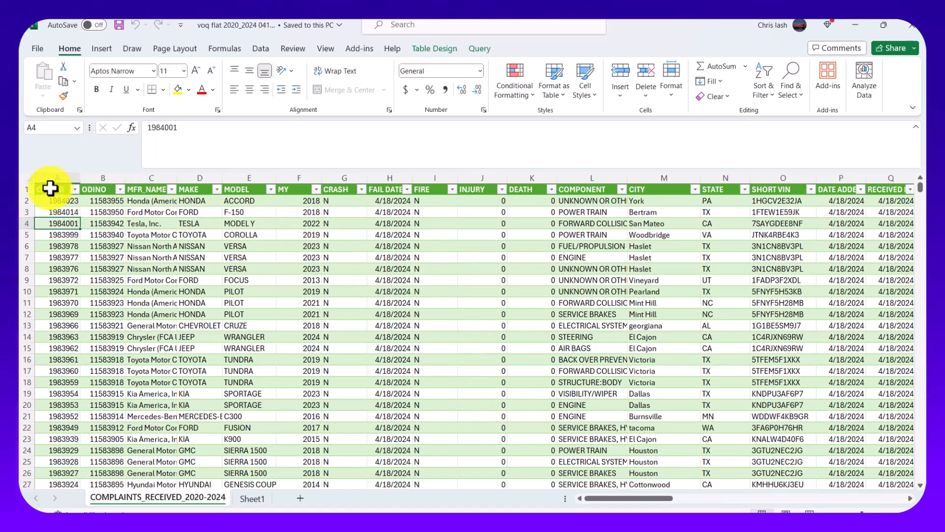
Step: Examine the headers and data of the voq flat table from CMPLID across to Column49
left_click(46, 188)
left_click(89, 189)
left_click(150, 189)
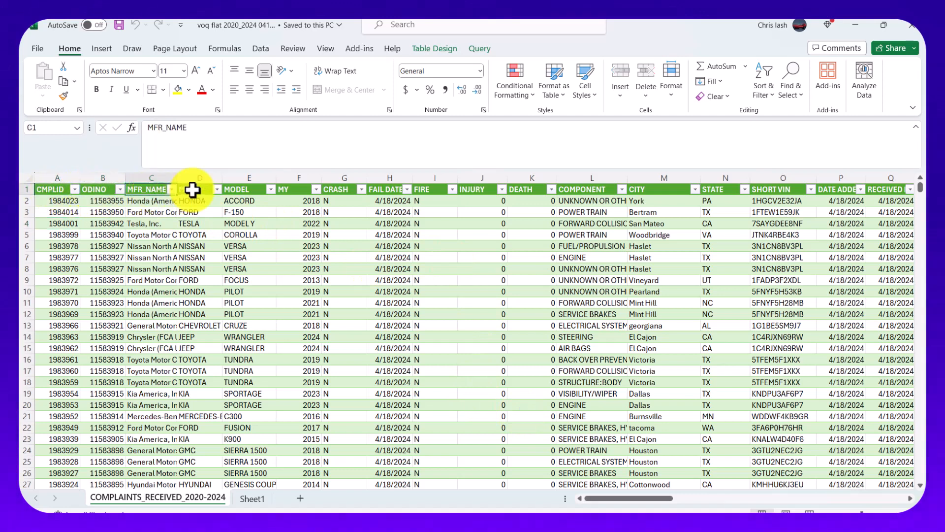
left_click(238, 190)
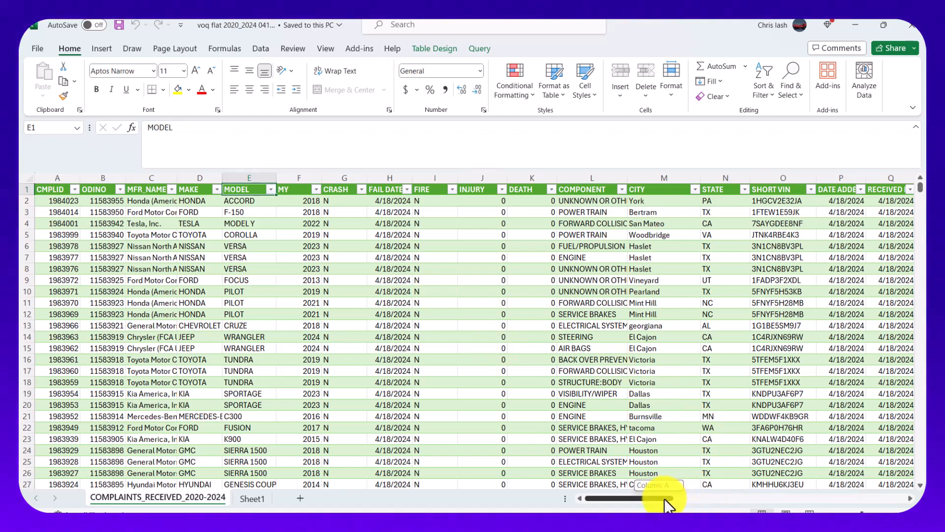
left_click_drag(663, 499, 852, 507)
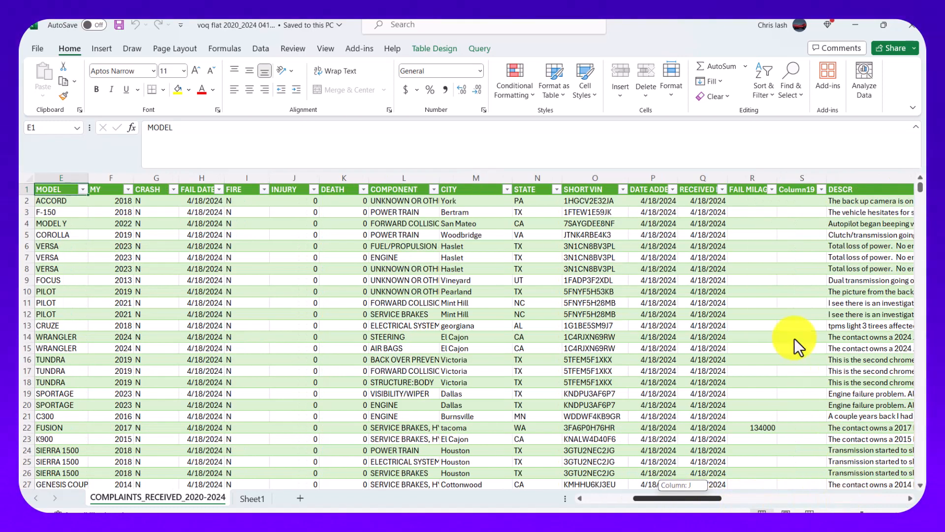
scroll(795, 244, "right", 3)
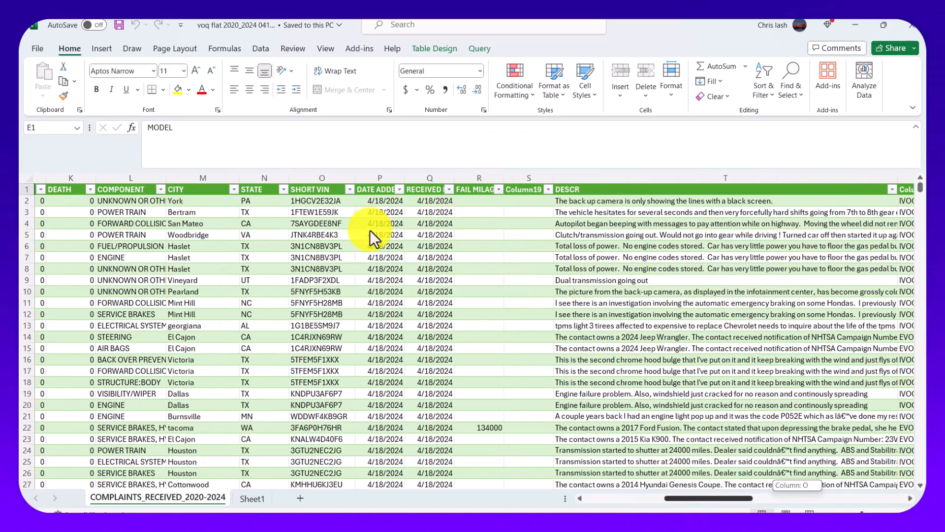
scroll(370, 229, "right", 5)
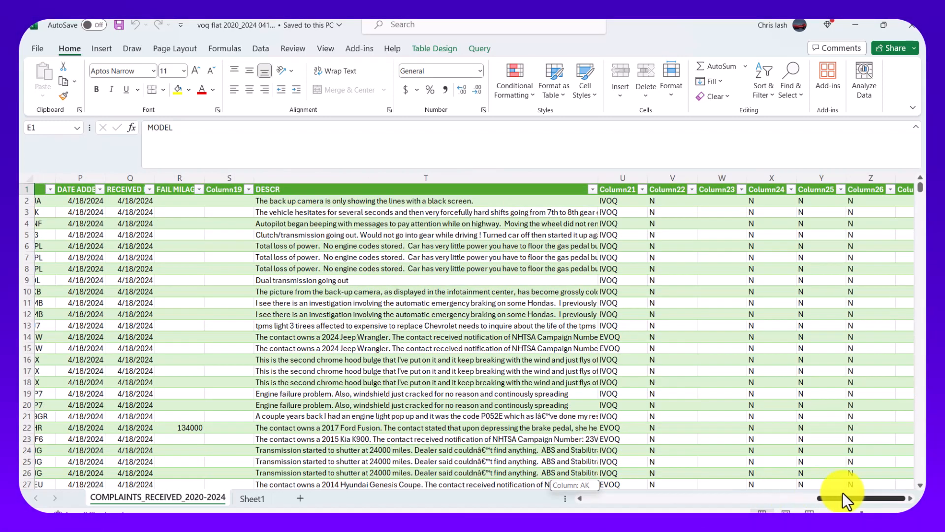
left_click_drag(843, 493, 589, 497)
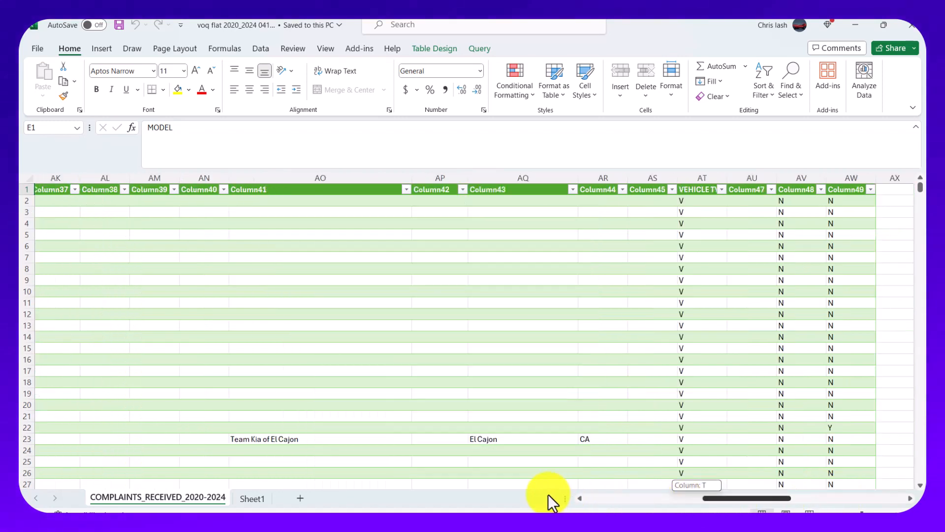
Step: Review the voq flat table back from Column49 to CMPLID and check the first record's date added and fail date
left_click_drag(737, 497, 684, 496)
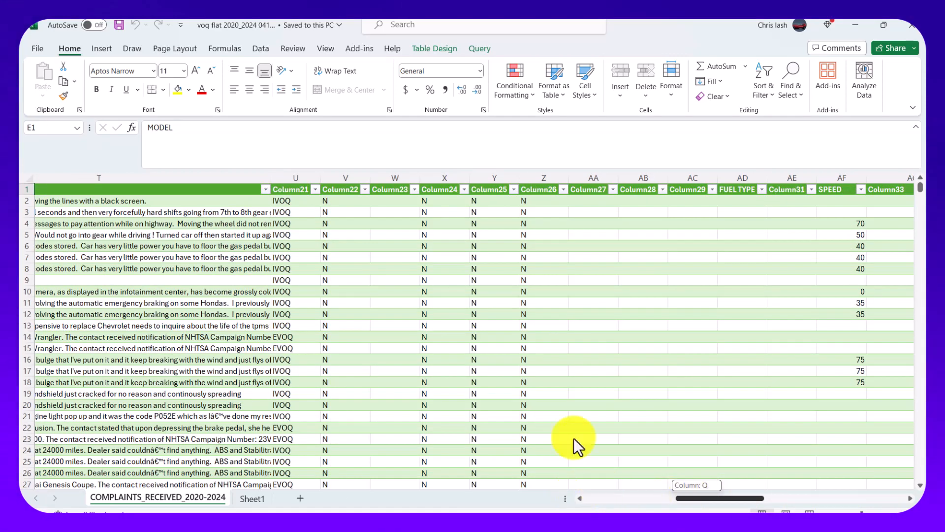
scroll(574, 438, "left", 3)
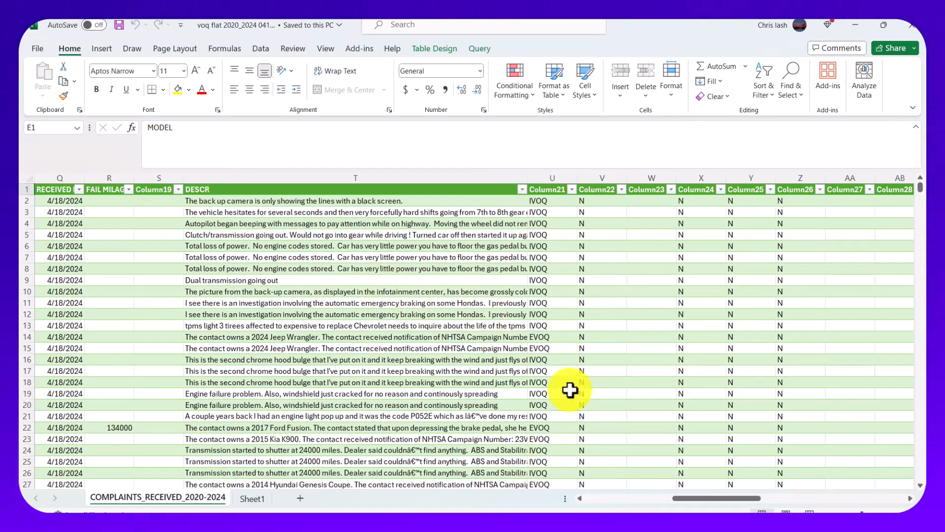
left_click_drag(702, 498, 585, 497)
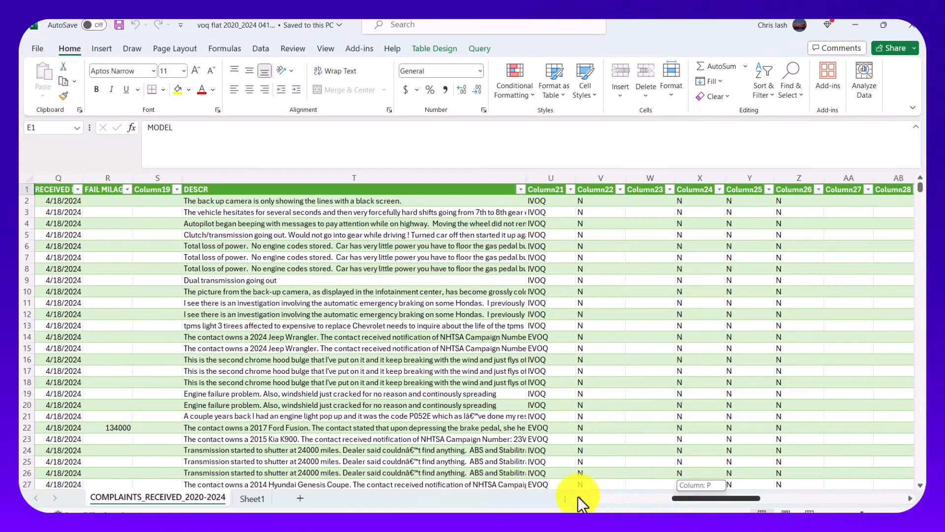
scroll(454, 314, "left", 3)
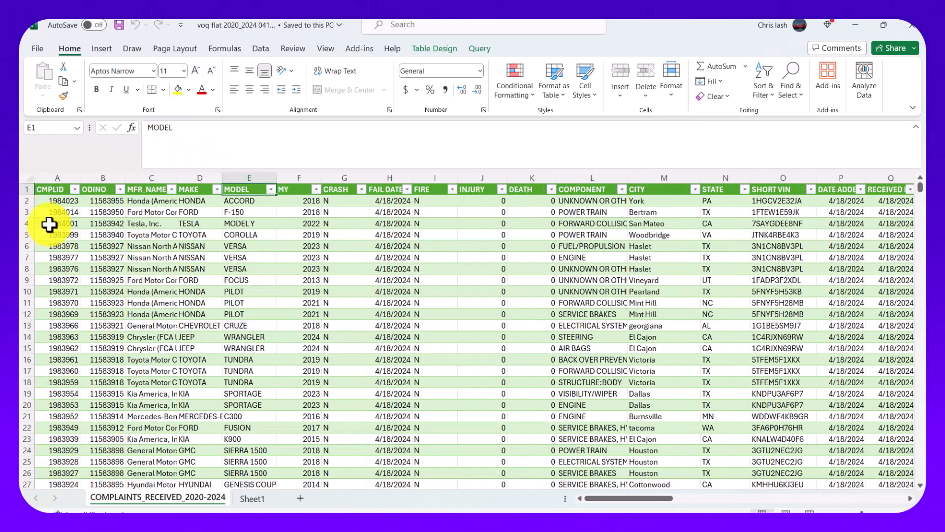
left_click(57, 194)
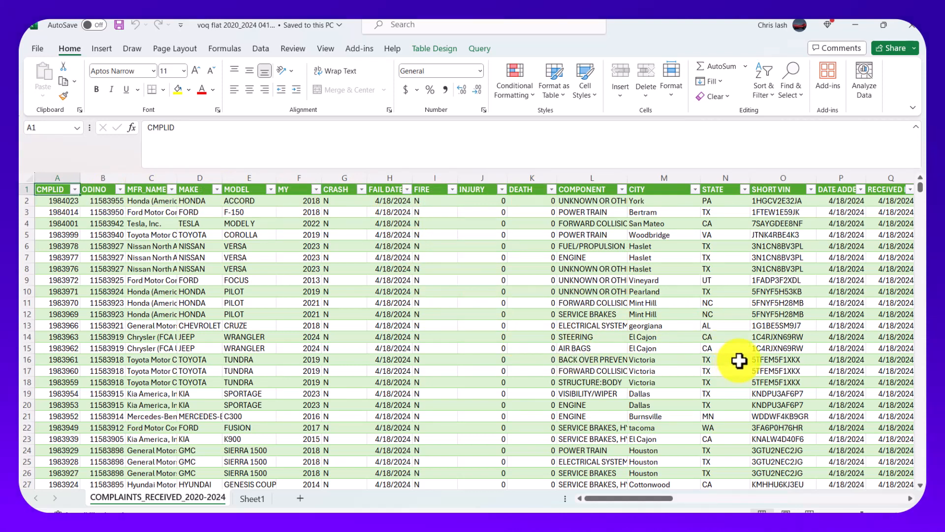
left_click(844, 201)
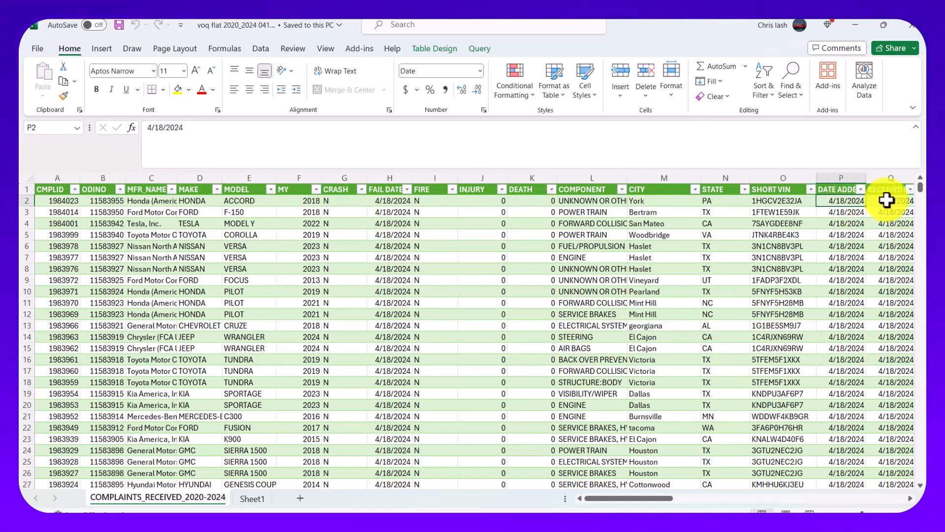
left_click(387, 202)
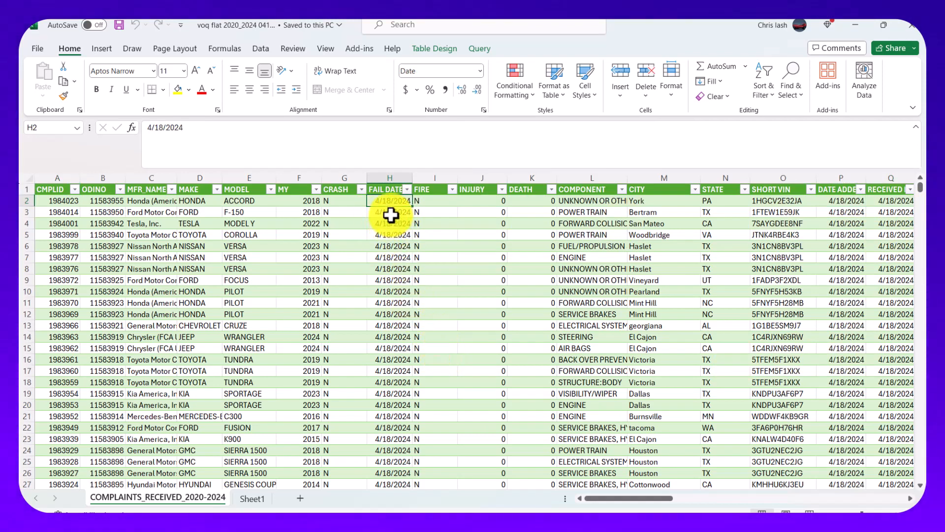
Step: Locate the commands for importing external data into the workbook
left_click(39, 45)
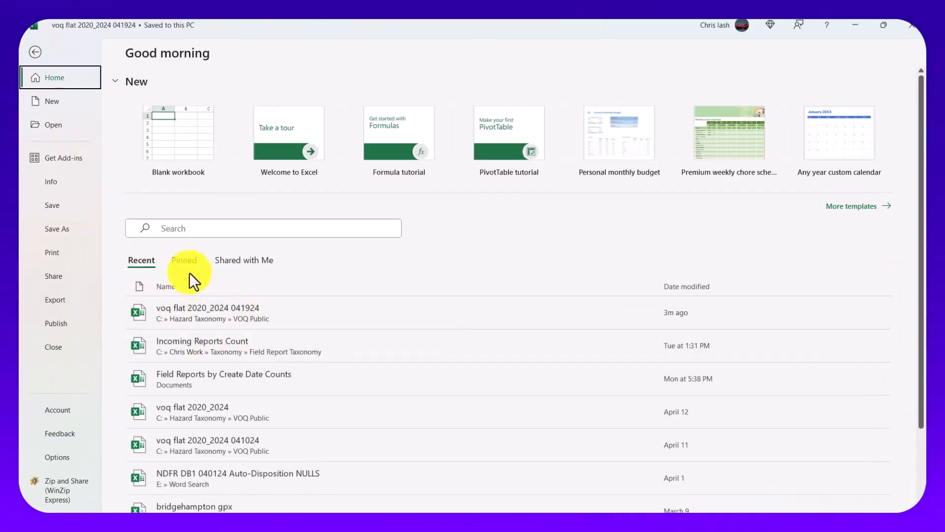
left_click(35, 51)
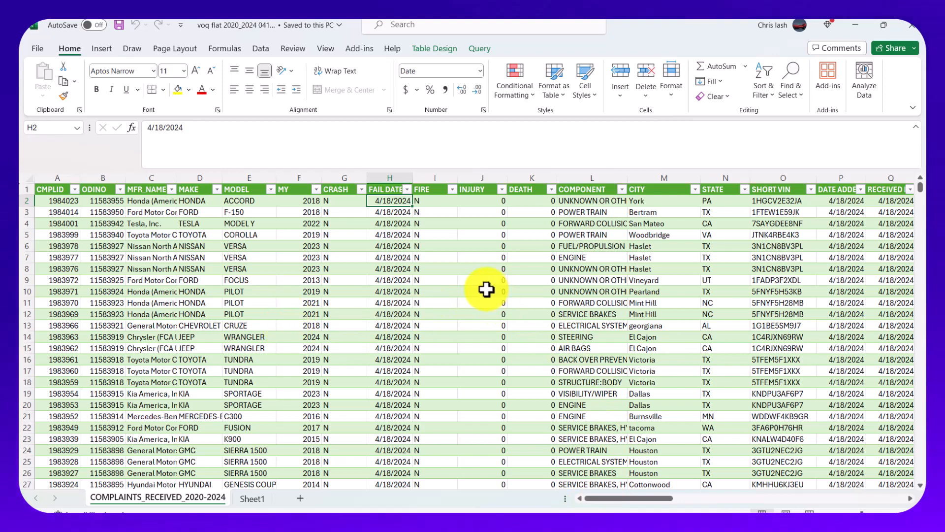
left_click(261, 48)
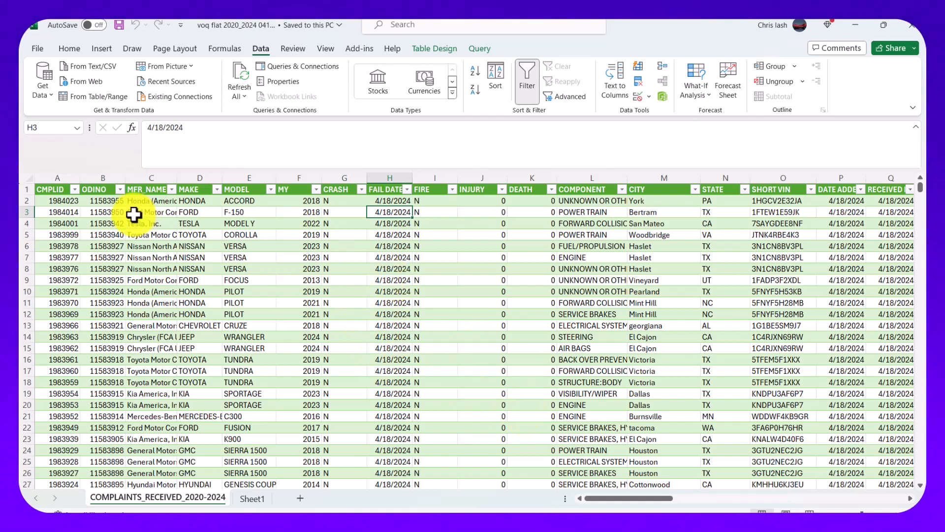
Step: Inspect the CMPLID, ODINO and COMPONENT entries of the first three complaint records in rows 2 to 4
left_click(57, 190)
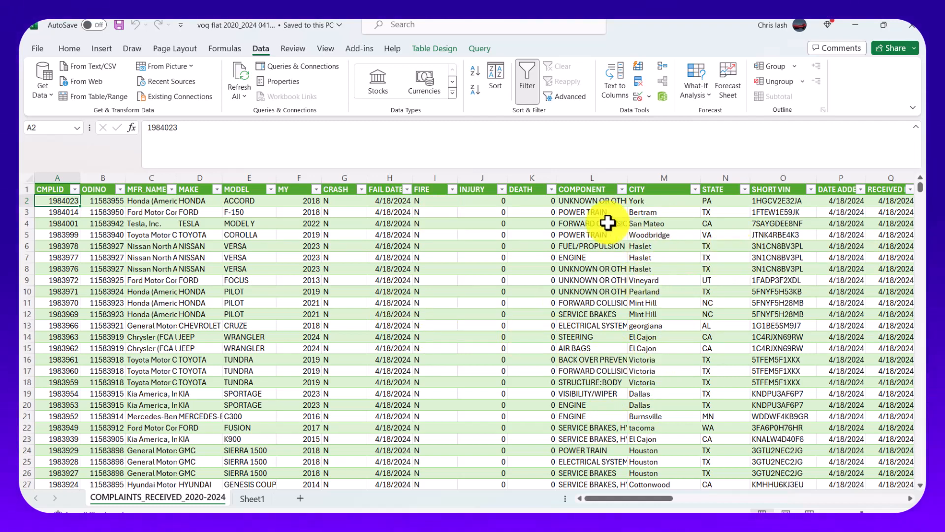
left_click_drag(582, 202, 584, 222)
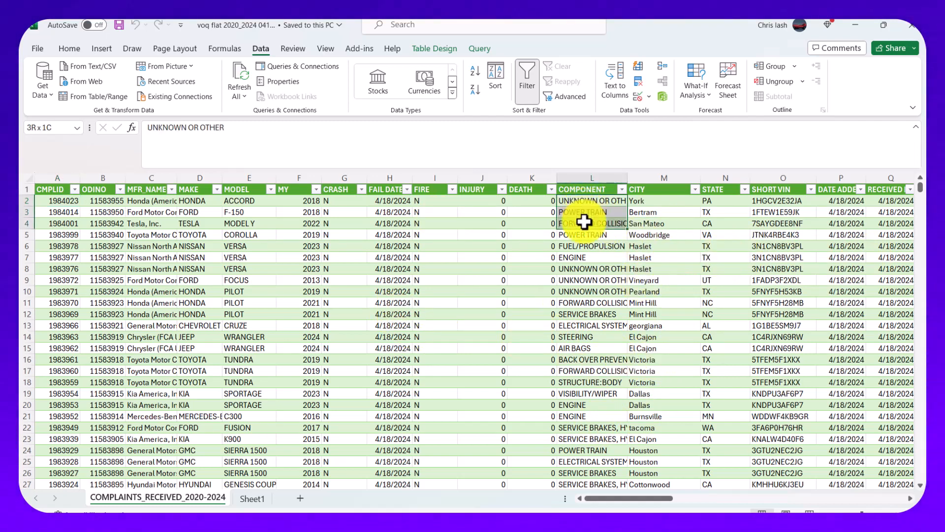
left_click(585, 223)
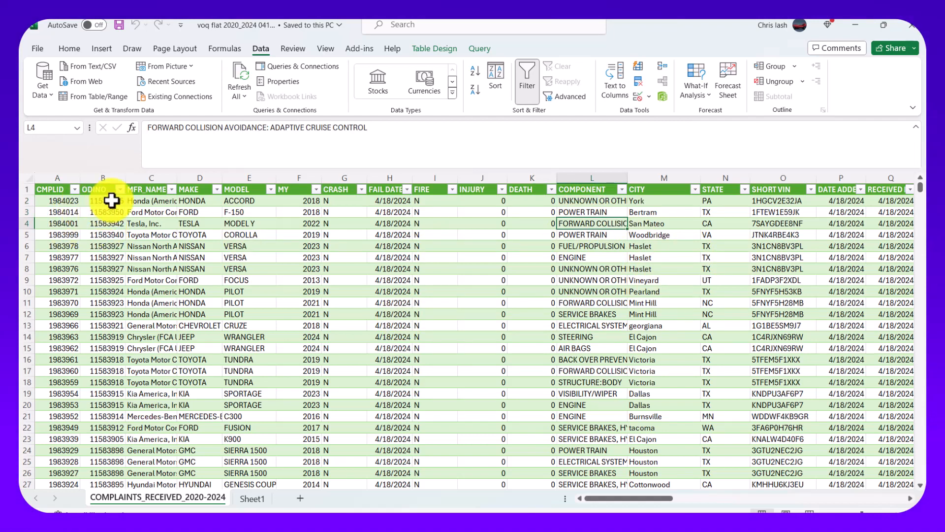
left_click(110, 201)
left_click(580, 202)
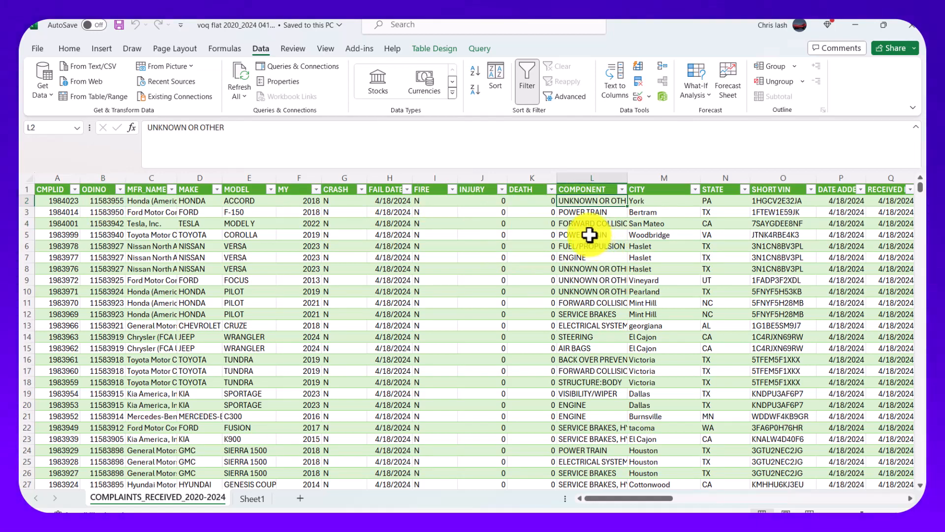
left_click(585, 213)
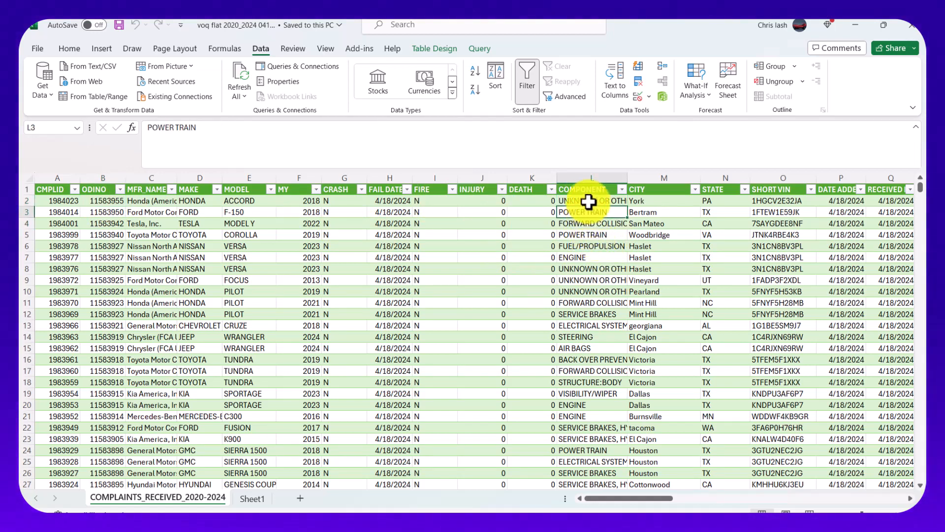
key("Up")
left_click(589, 223)
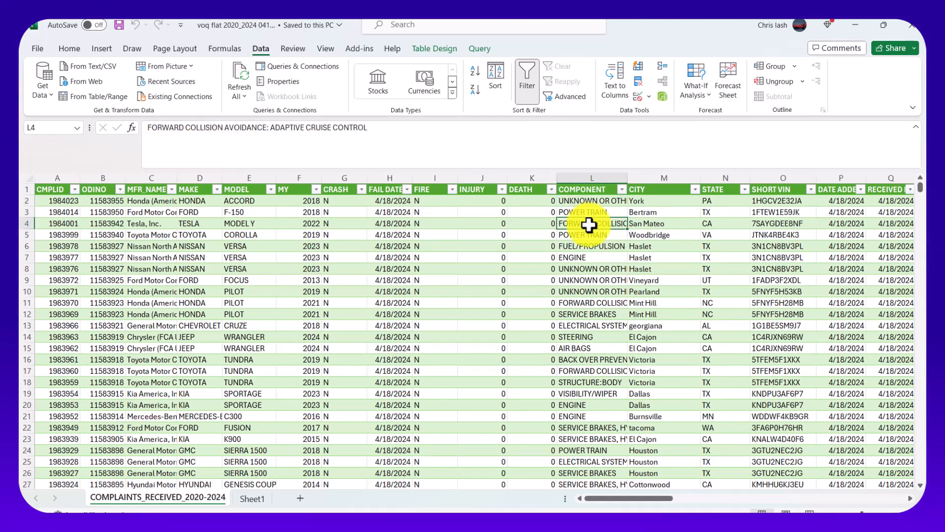